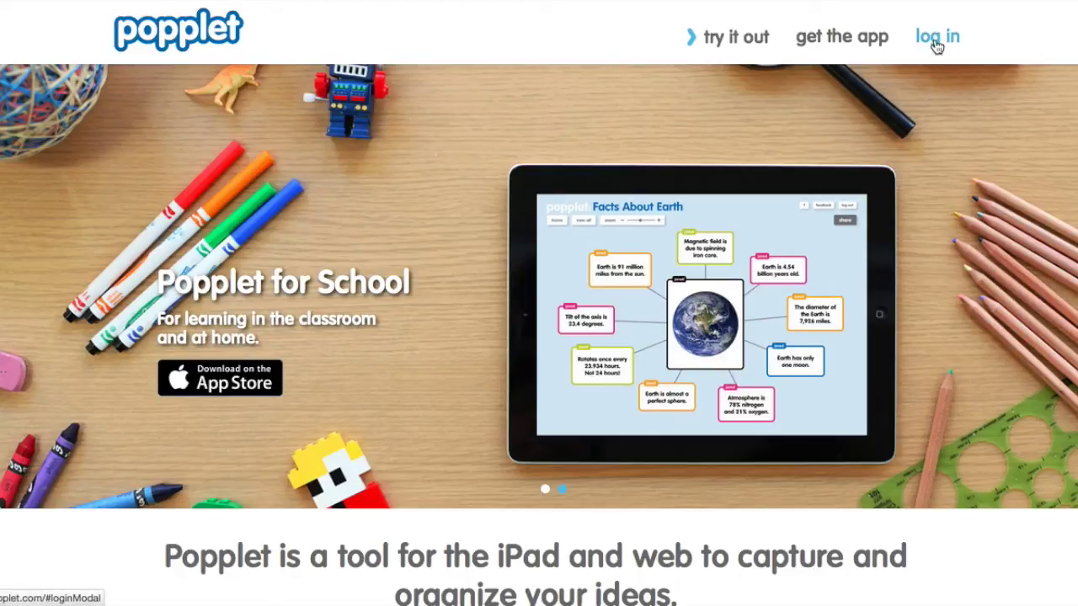
Sign in to the Popplet account by entering its e-mail address and password.
left_click(937, 36)
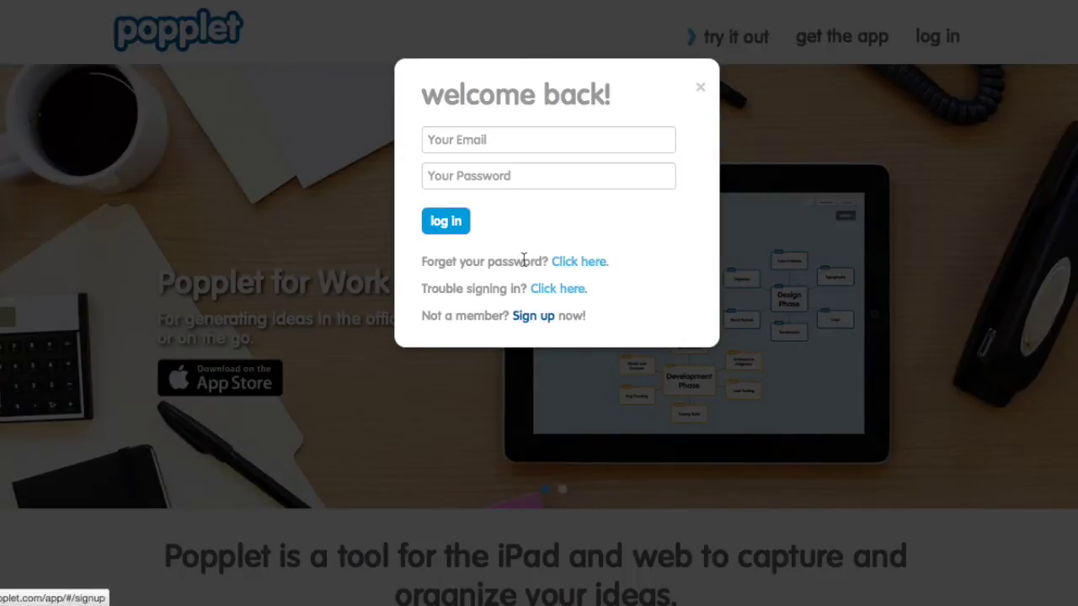
left_click(493, 142)
key("Tab")
type("••••••")
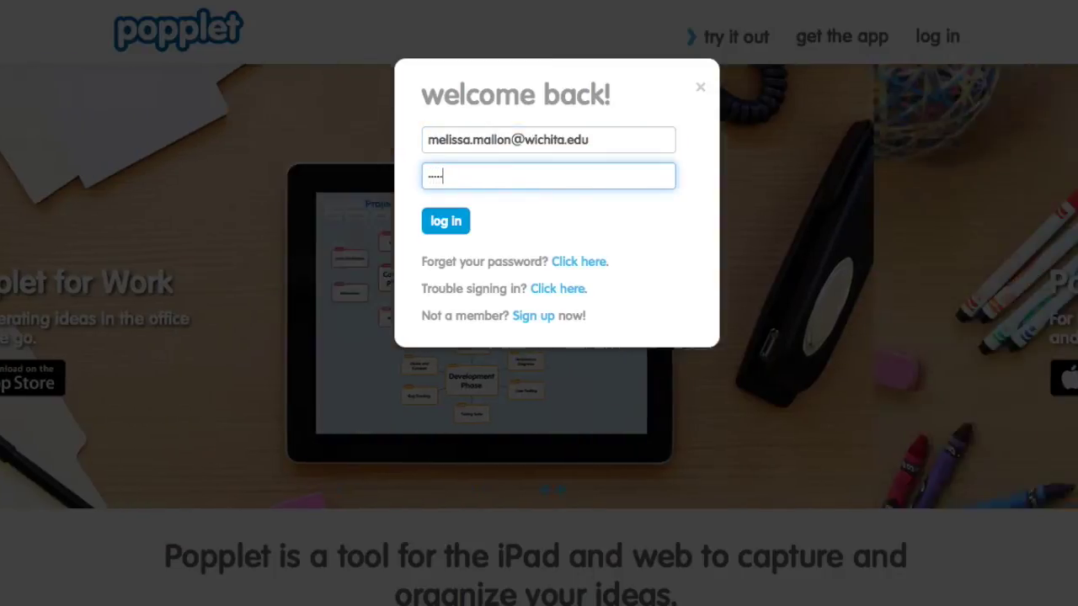
left_click(446, 222)
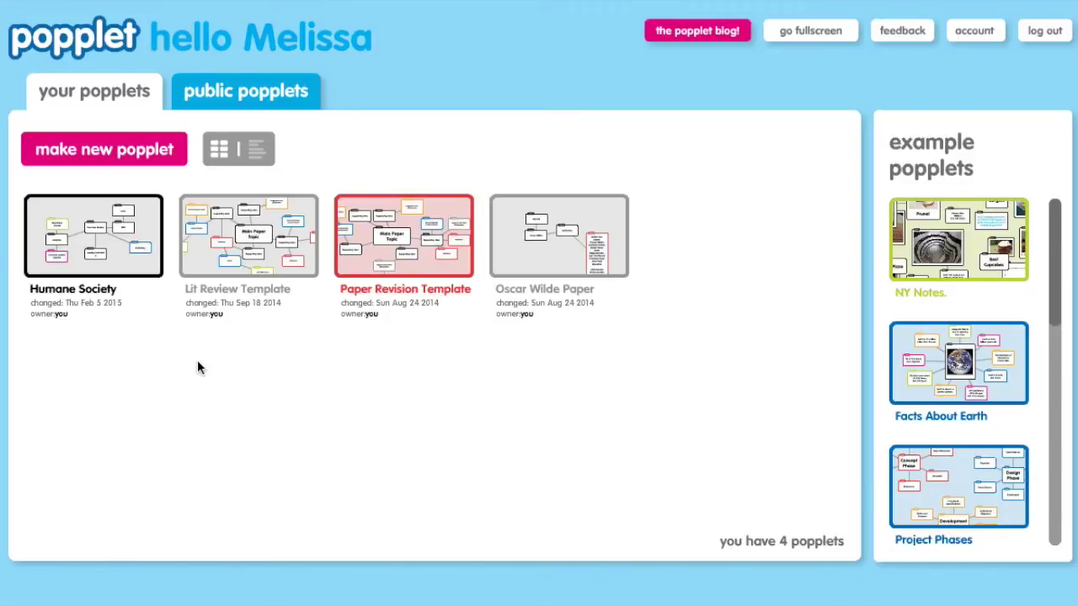
Create a red popplet titled 'Journalism Class - Types of Sources'.
left_click(91, 154)
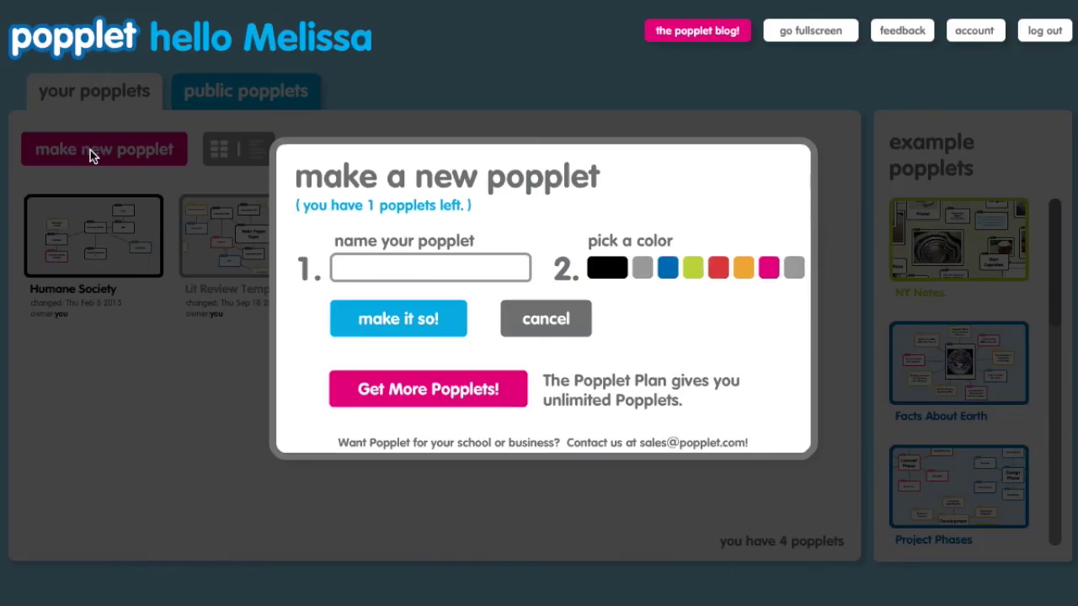
type("Journalism Class - Ty")
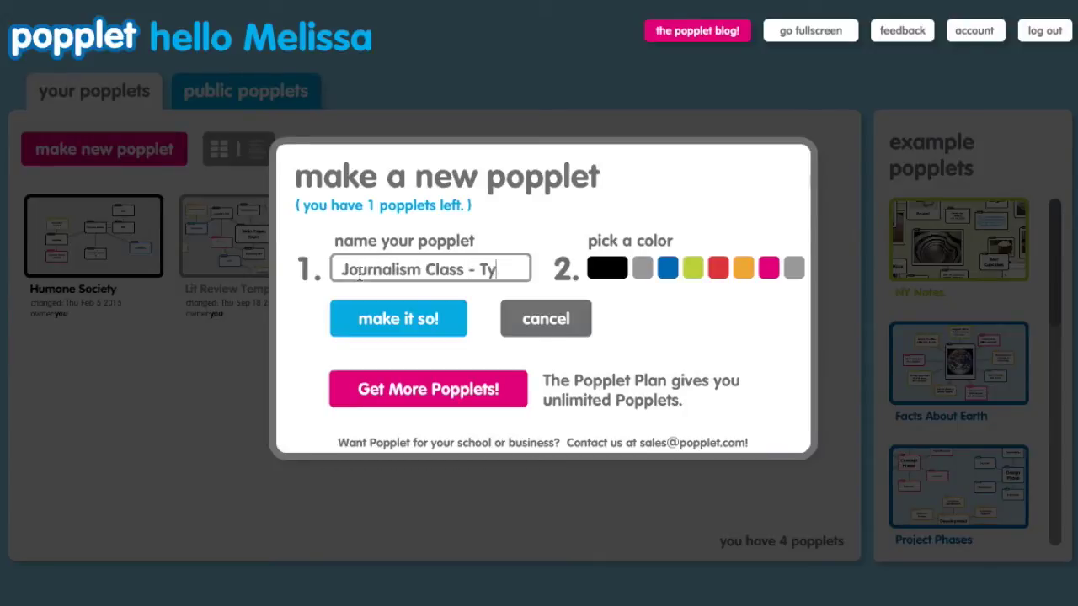
type("pes of Sources")
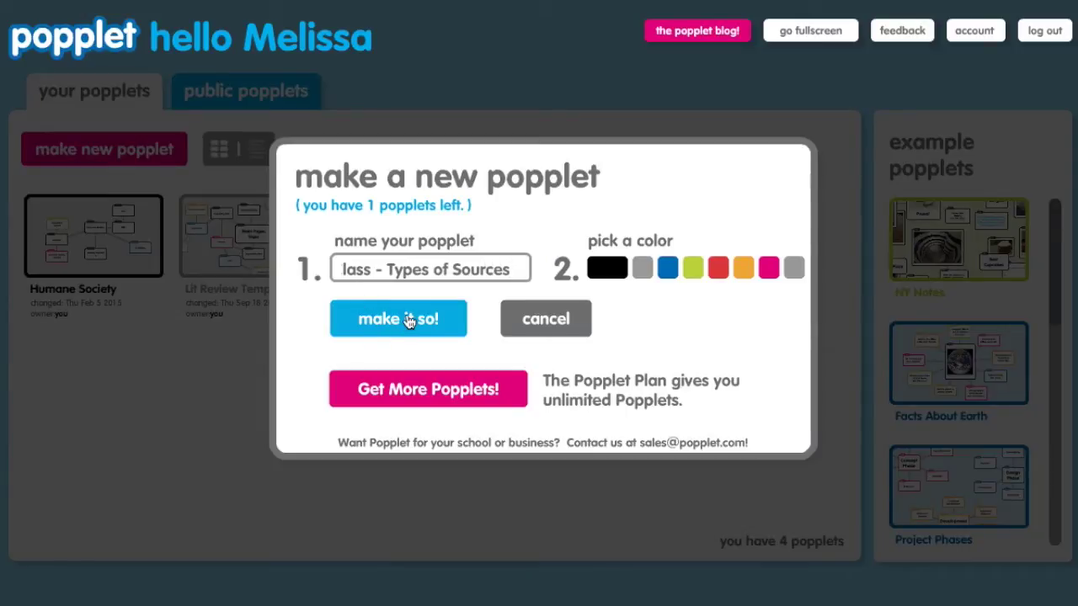
left_click(718, 270)
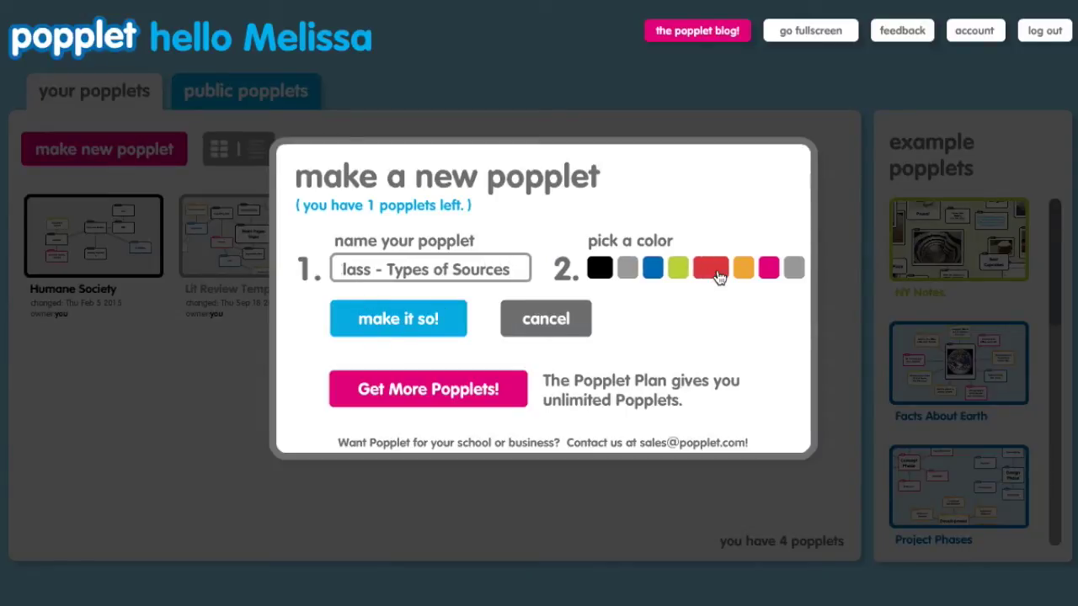
left_click(410, 324)
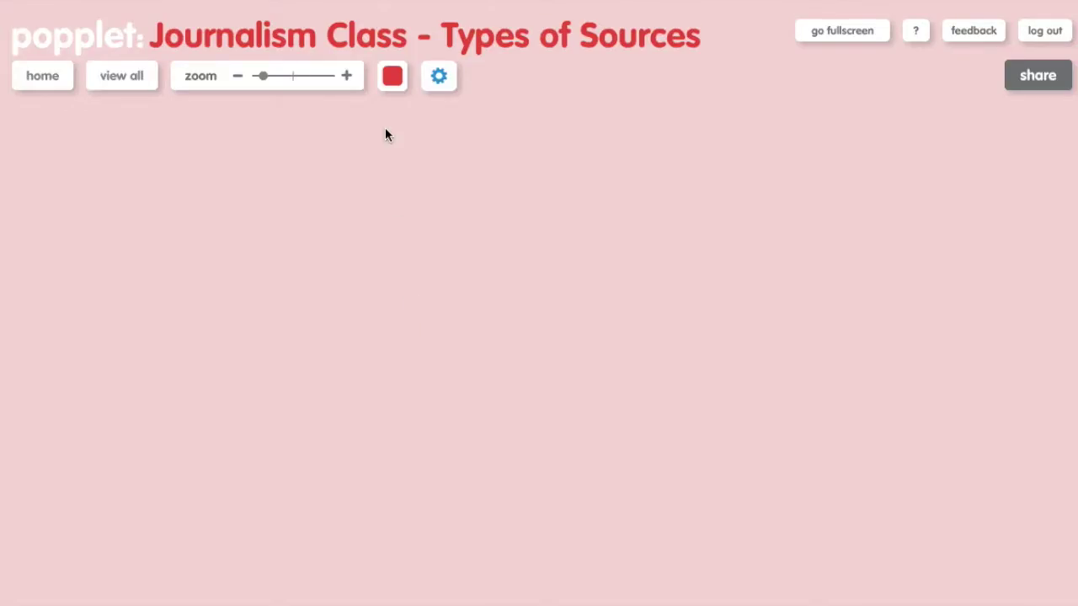
Add a red central bubble with the pasted learning objective, plus a linked bubble to its left.
left_click(393, 80)
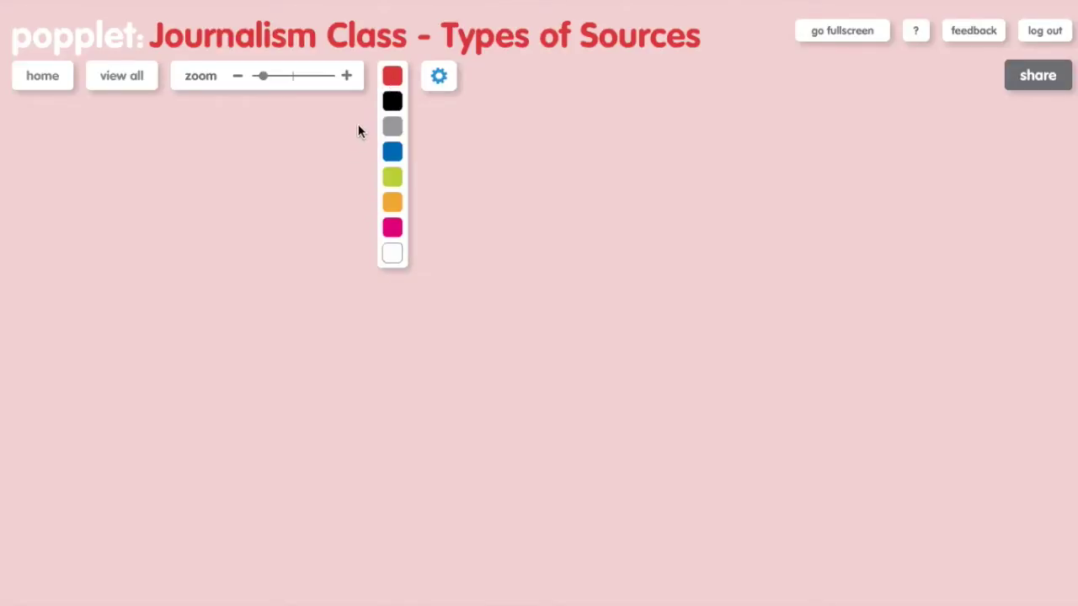
left_click(393, 76)
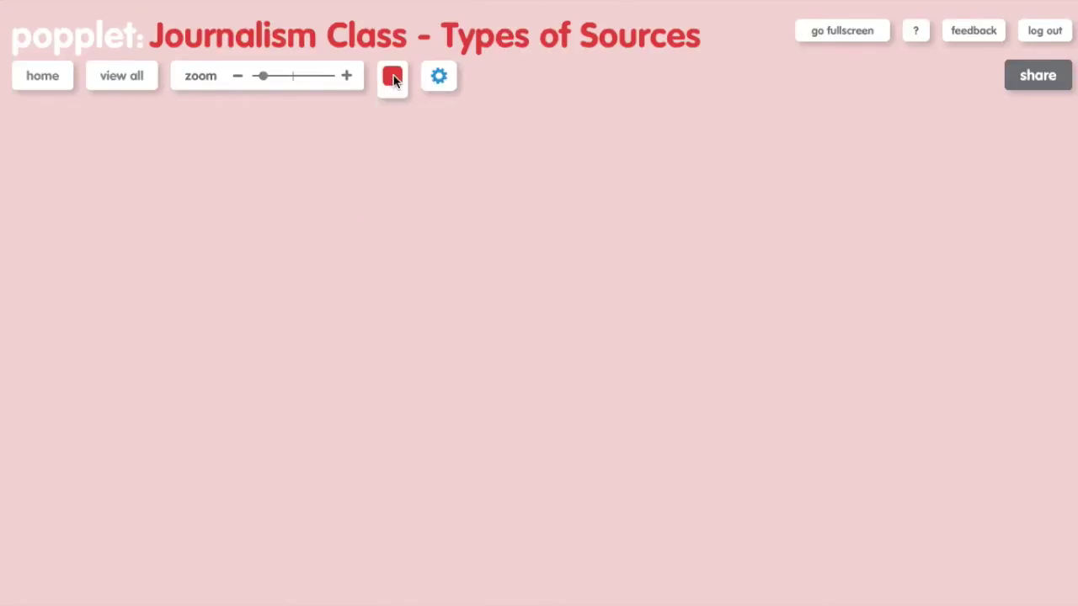
double_click(459, 297)
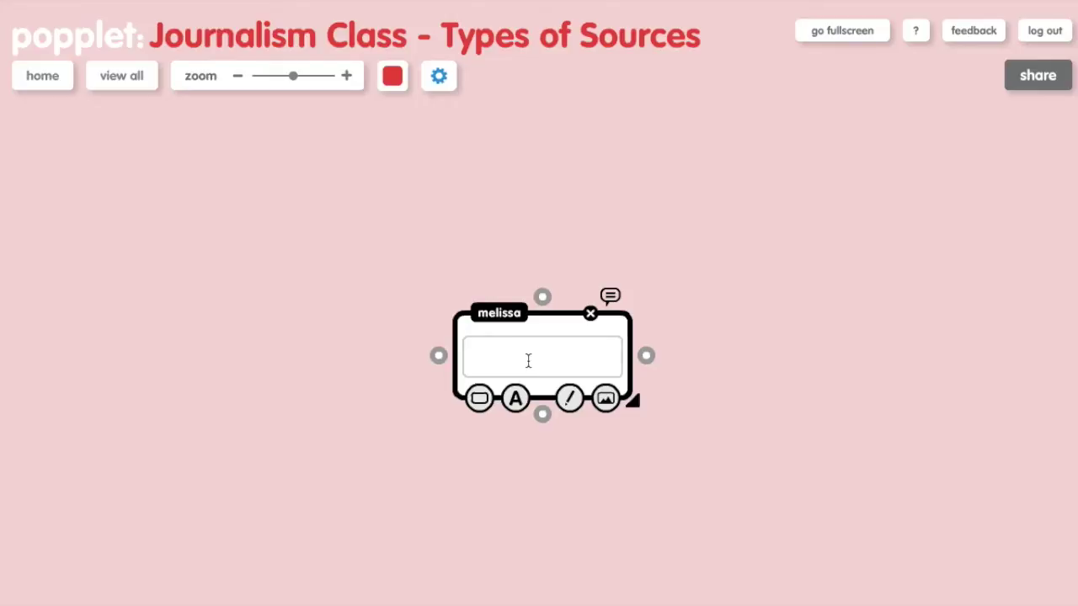
type("Students will be able to contrast different sources of information in order to determine their relevance to broadcast journalists.")
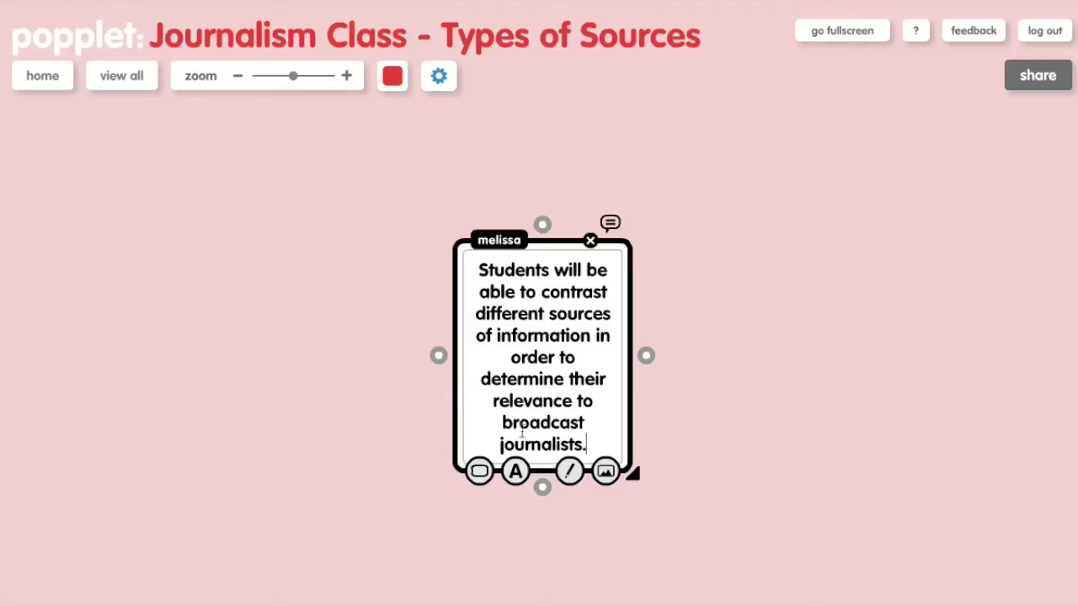
mouse_move(430, 455)
left_click_drag(438, 357, 301, 367)
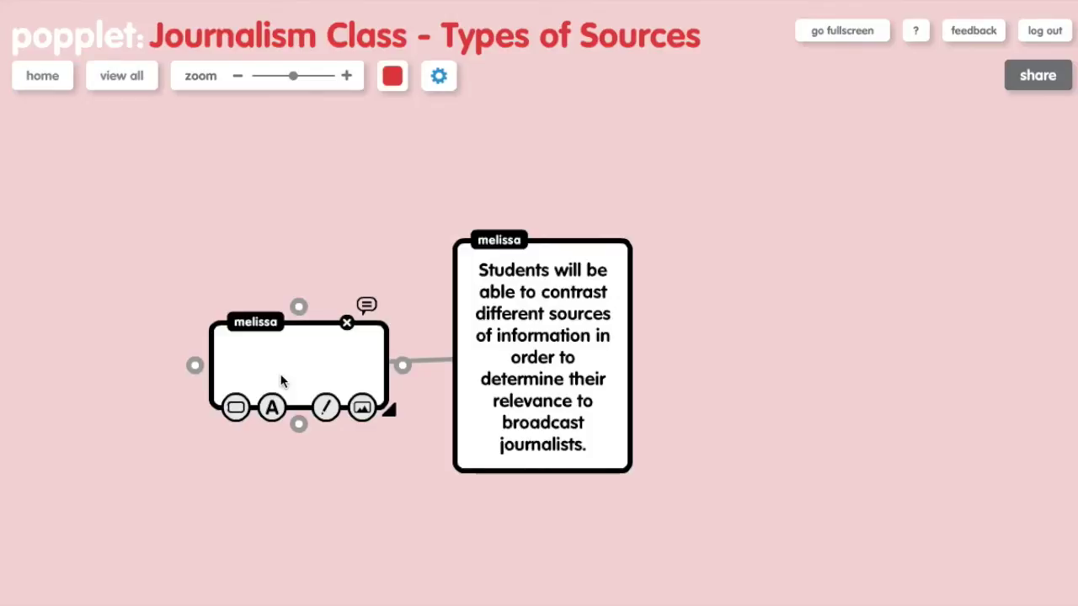
Fill the left linked bubble with 'Evaluate different sources (Twitter, Internet, database).'.
left_click(277, 373)
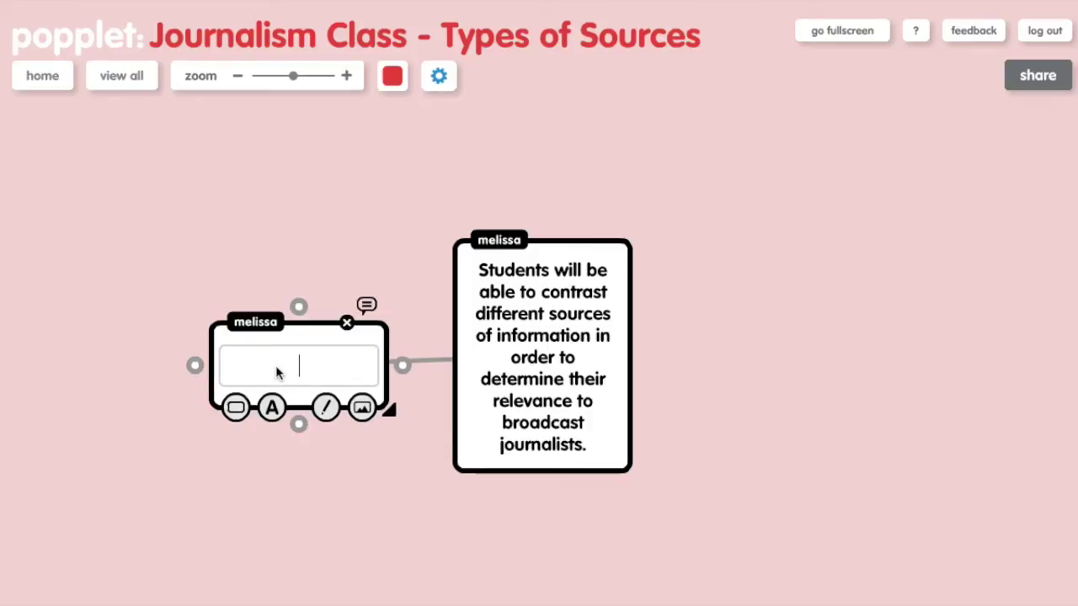
type("Evalua")
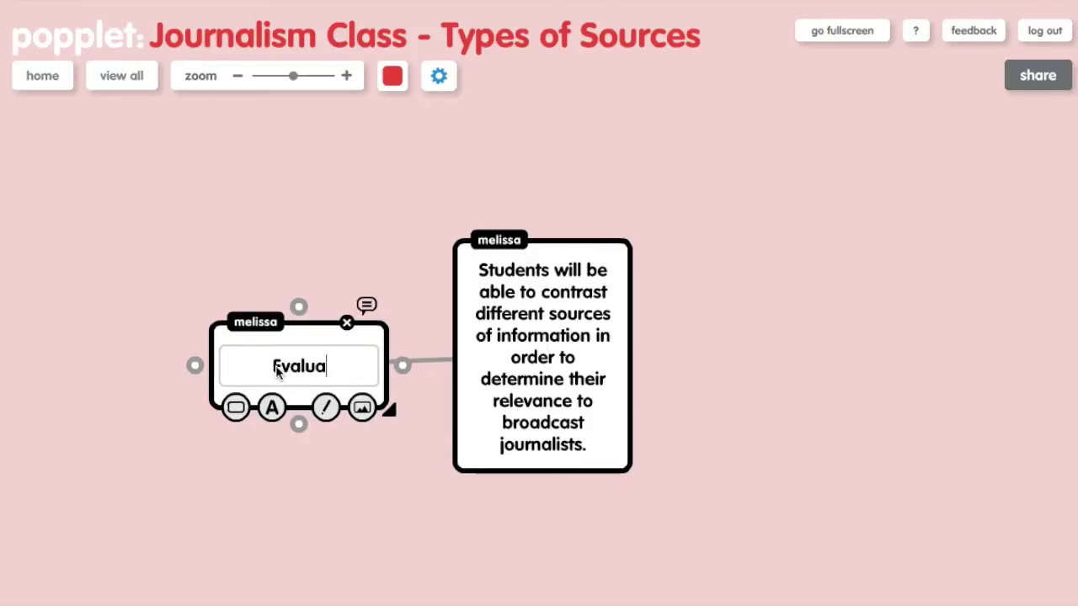
type("te dif")
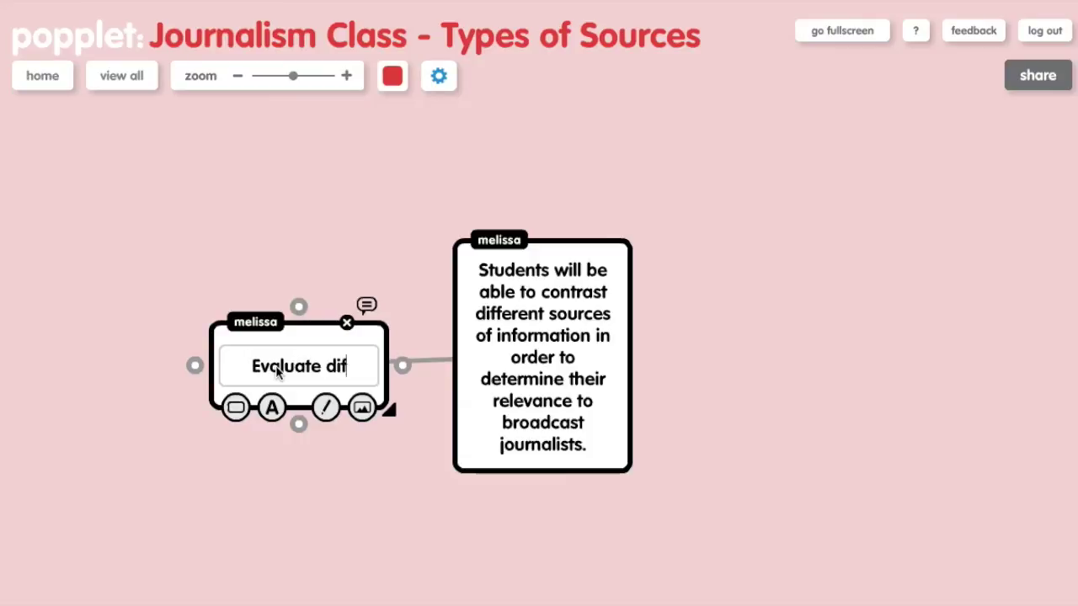
type("ferent sources")
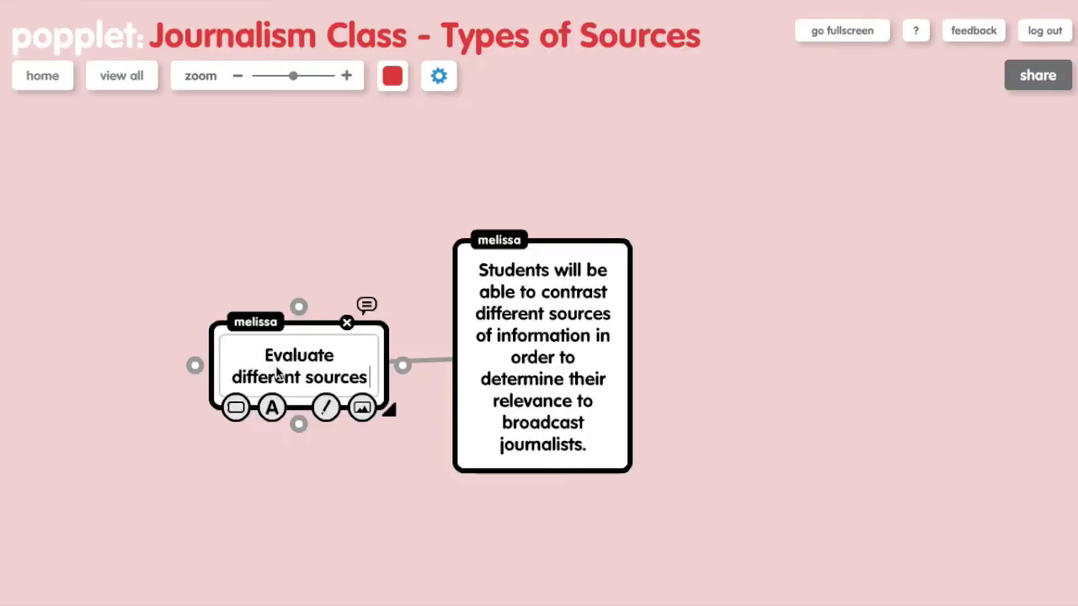
type(" (Twitter, ")
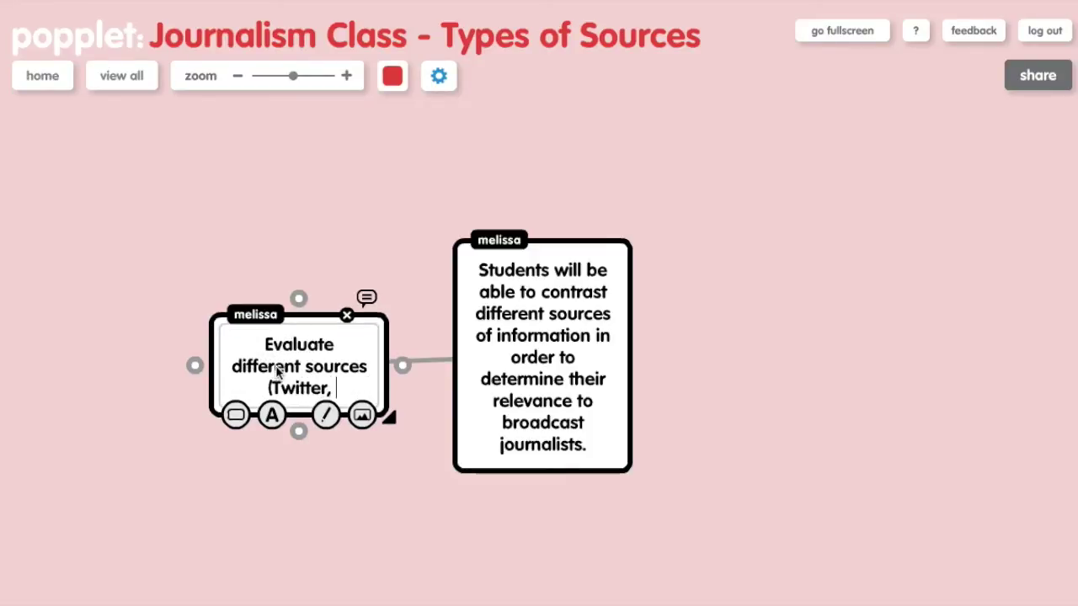
type("Internet,")
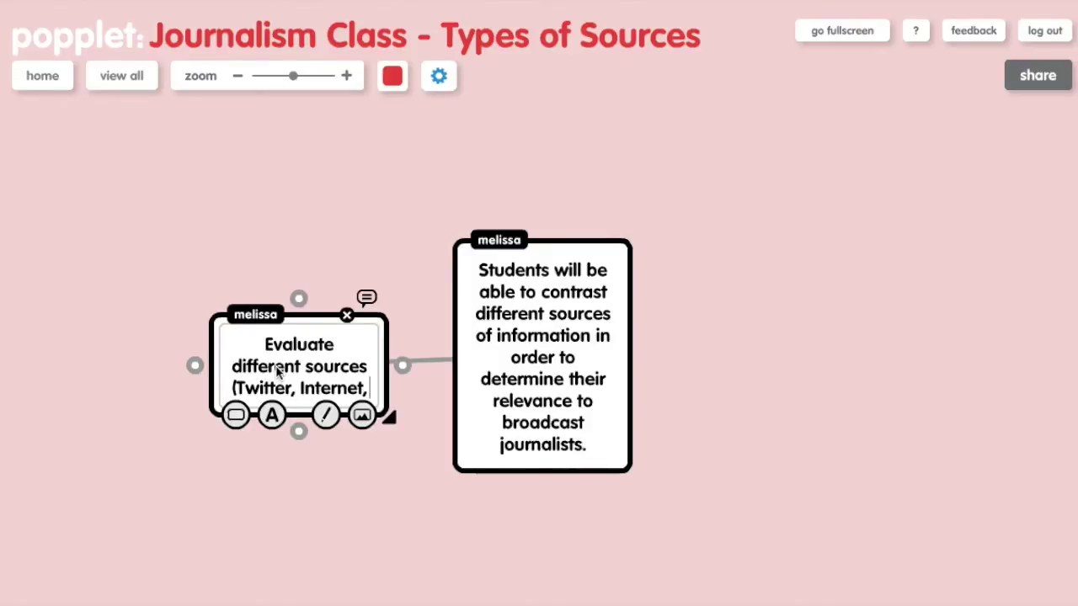
type(" database).")
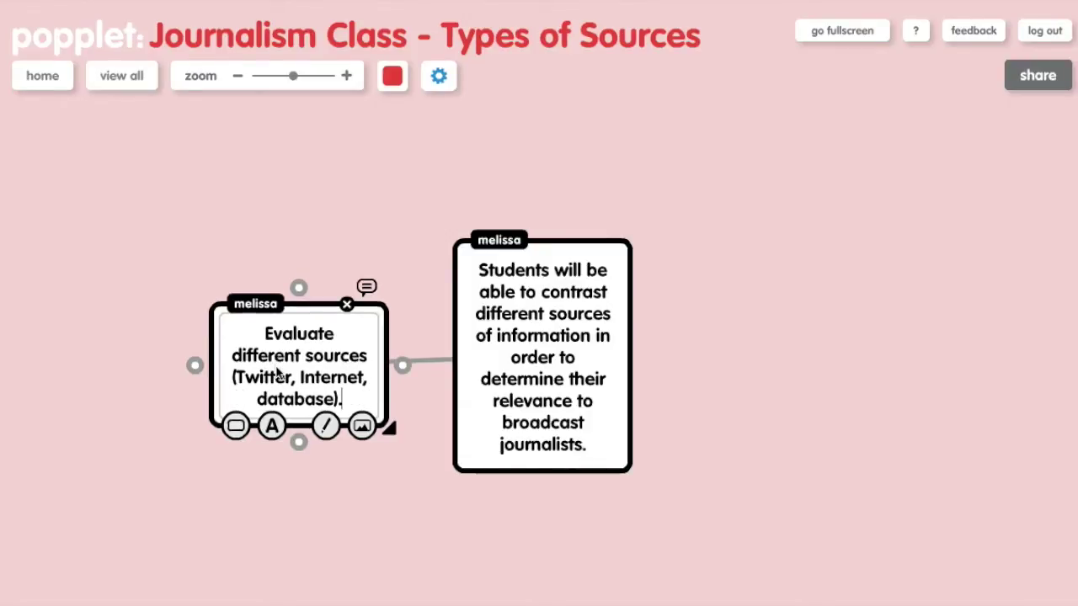
left_click(577, 291)
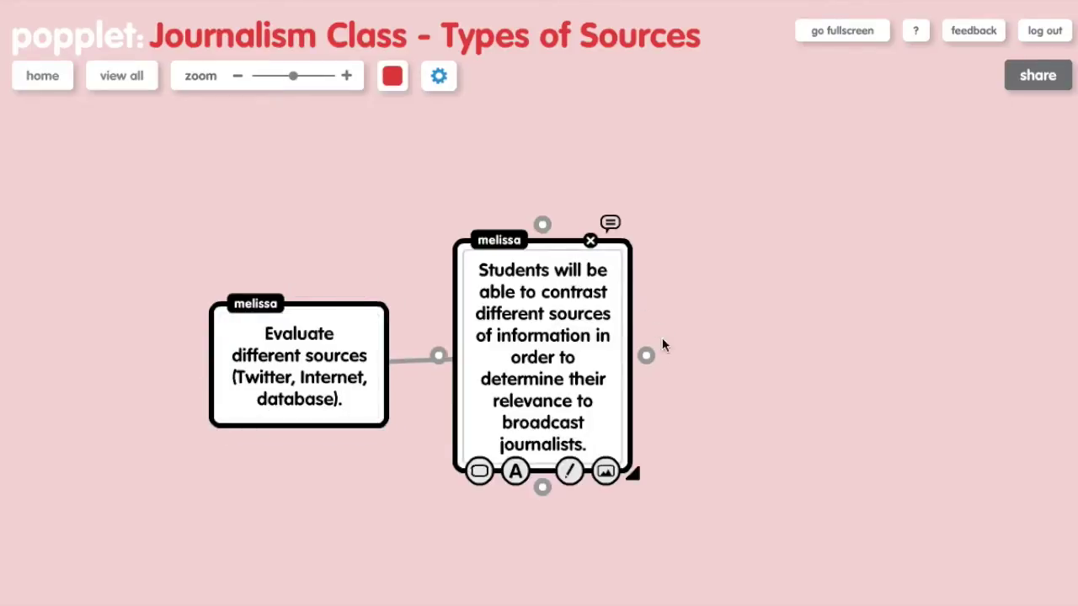
Add a bubble linked to the objective reading 'Discuss characteristics of sources.'.
left_click_drag(649, 355, 743, 202)
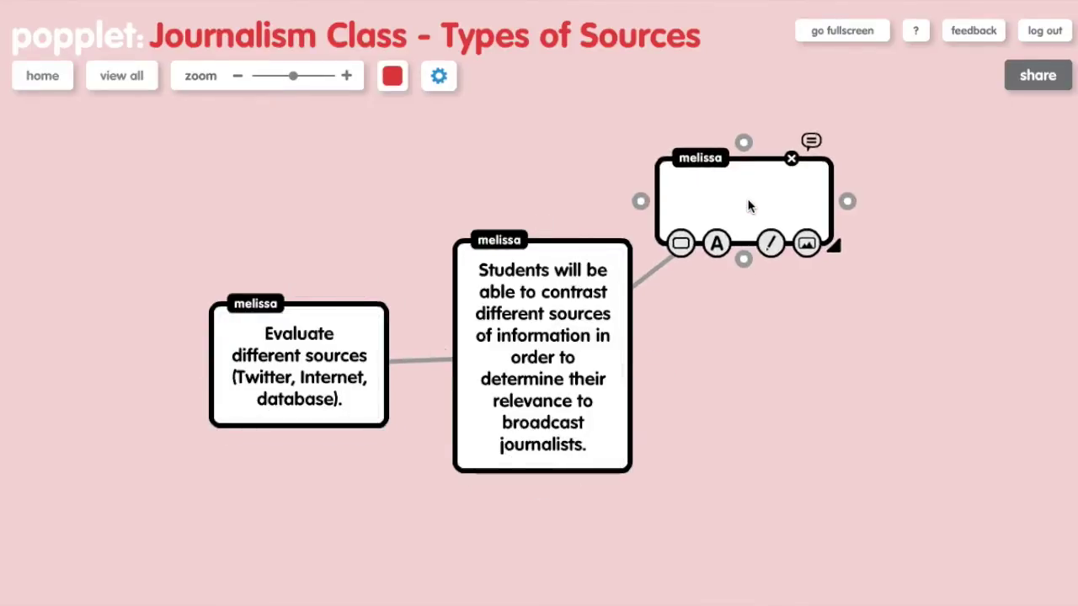
type("Dis")
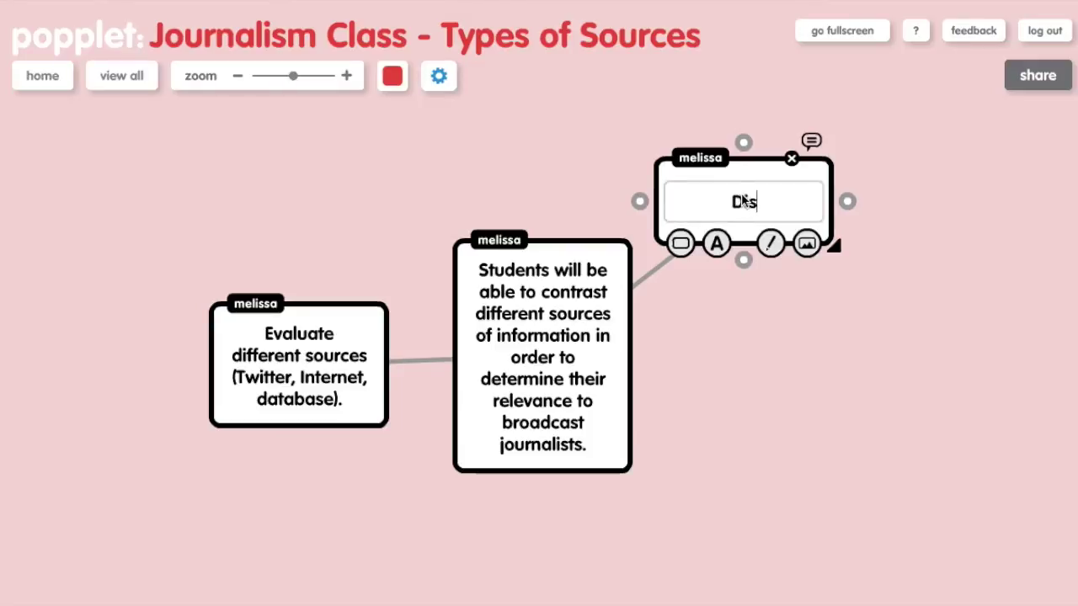
type("cuss characteristics of sources.")
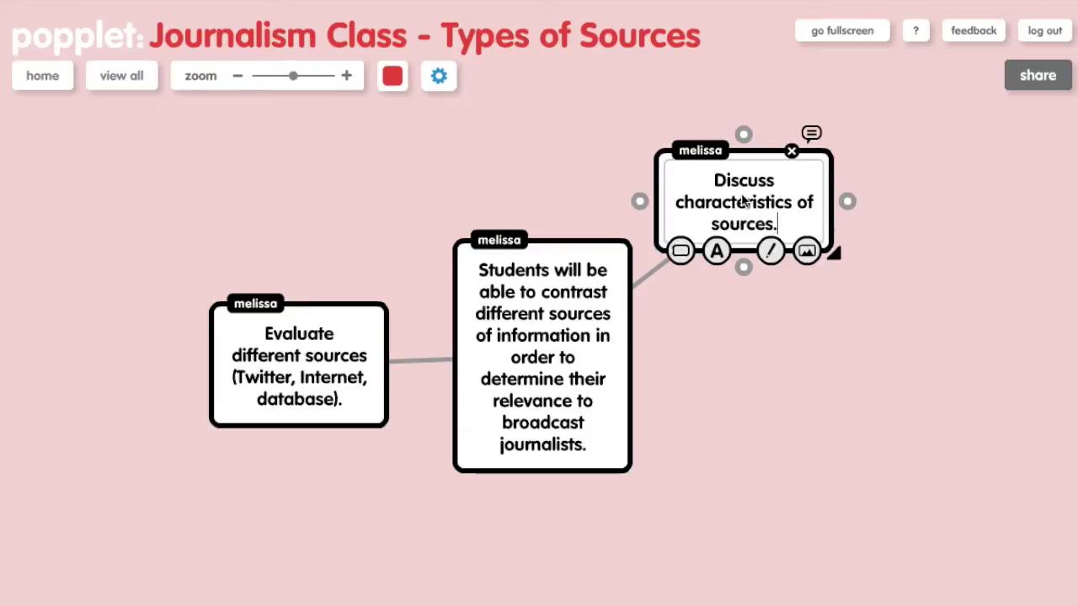
left_click(764, 317)
Place the Discuss bubble at the upper right and open its comments.
left_click_drag(775, 216, 125, 445)
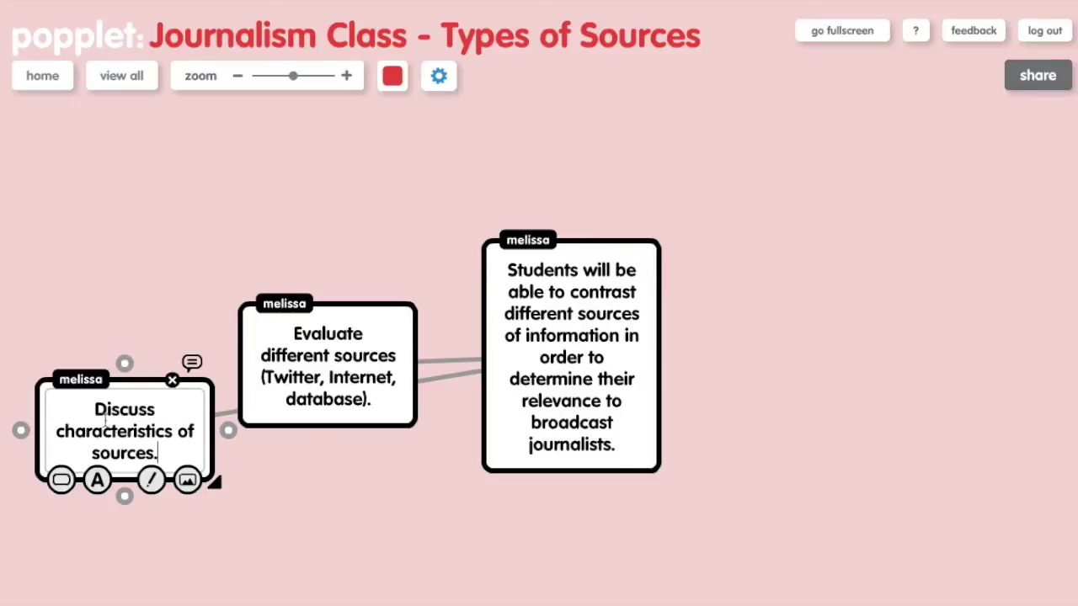
left_click(126, 467)
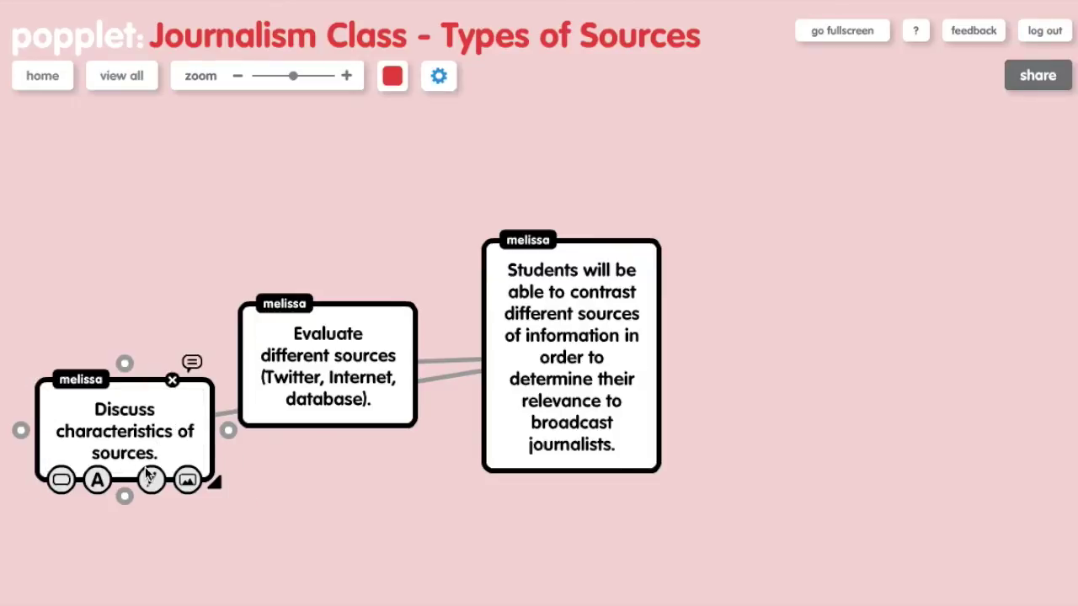
left_click_drag(203, 407, 903, 148)
left_click(904, 148)
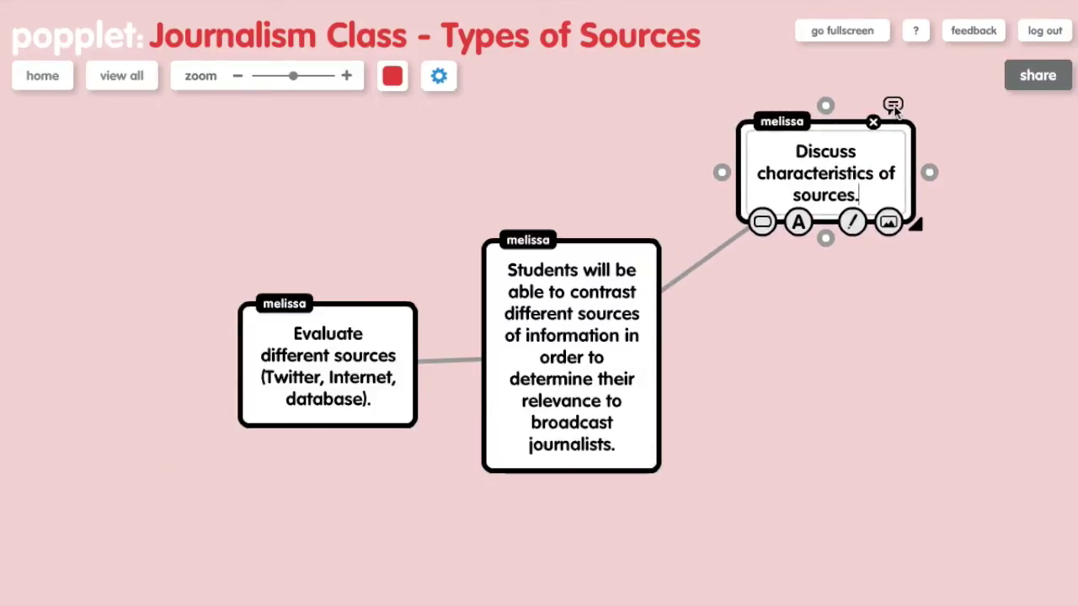
left_click(893, 105)
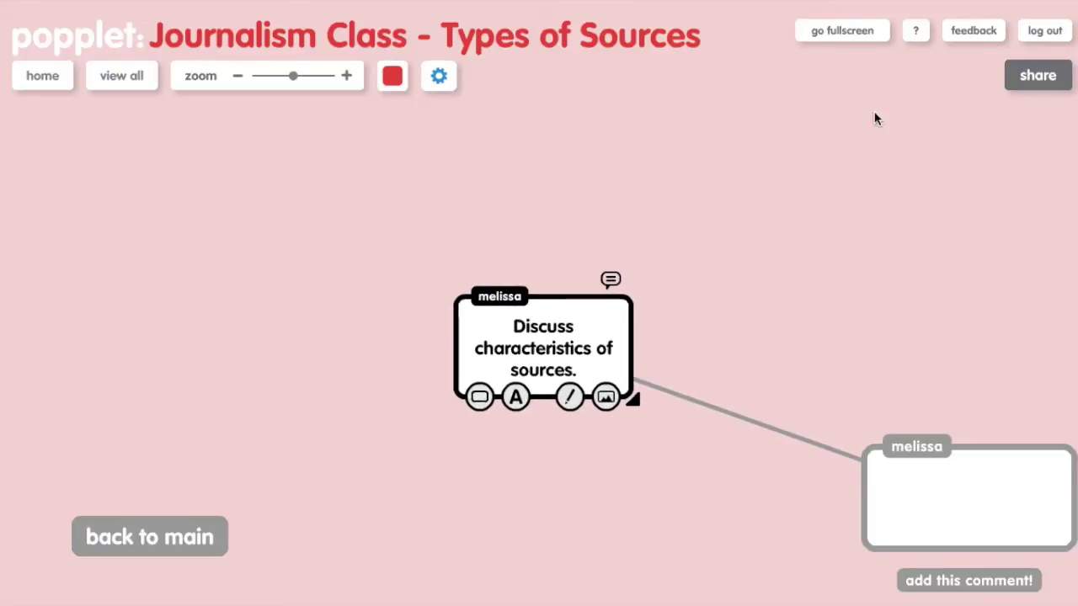
left_click(207, 532)
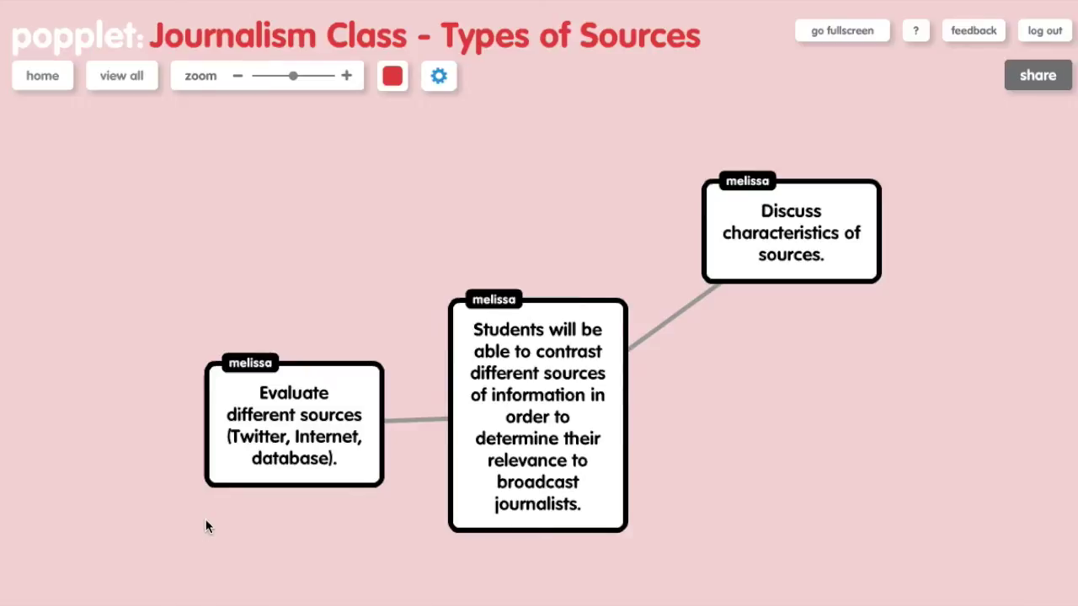
left_click(363, 384)
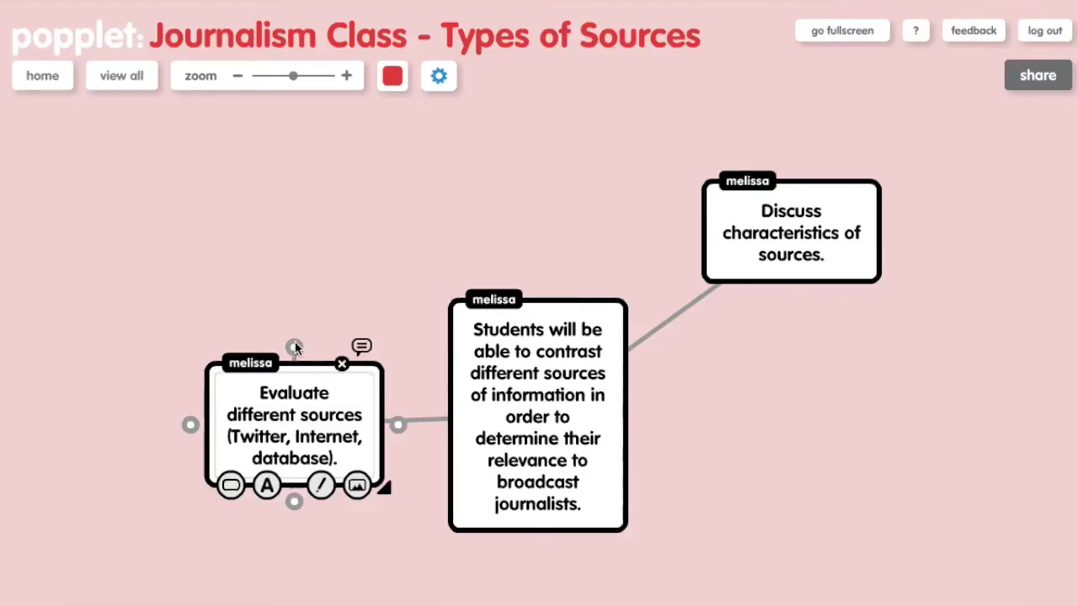
Add a Padlet bubble linked to Evaluate and a Poll Everywhere bubble below Discuss.
left_click_drag(295, 341, 228, 263)
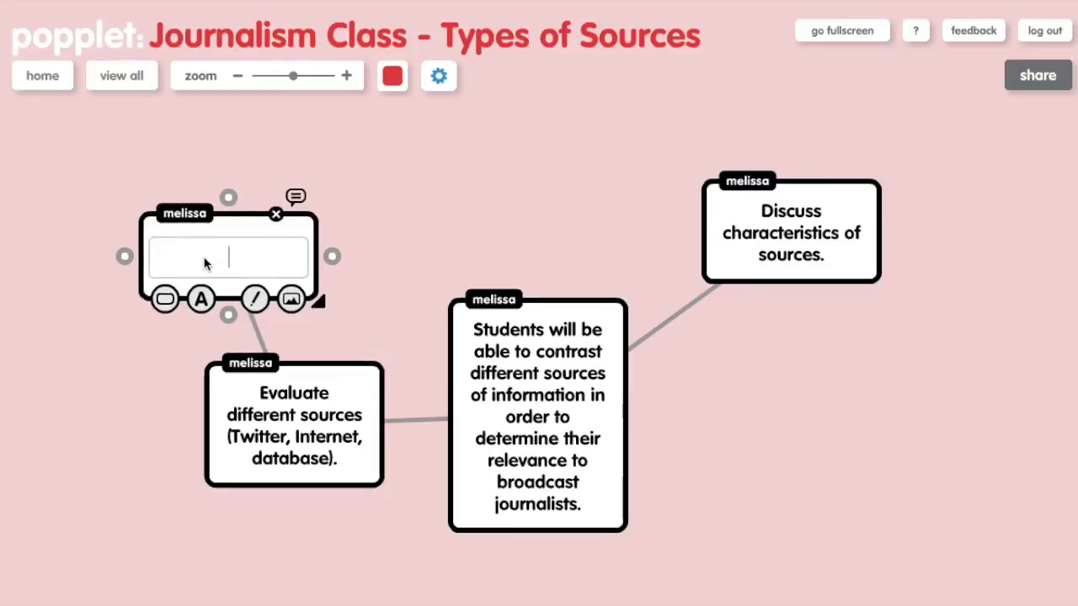
type("Padlet")
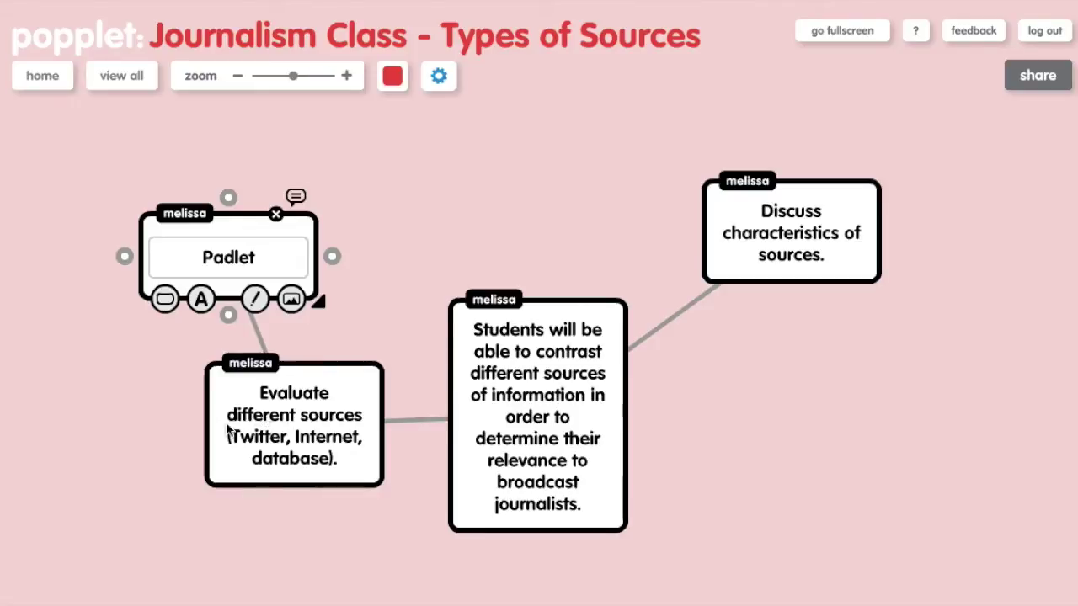
left_click(264, 419)
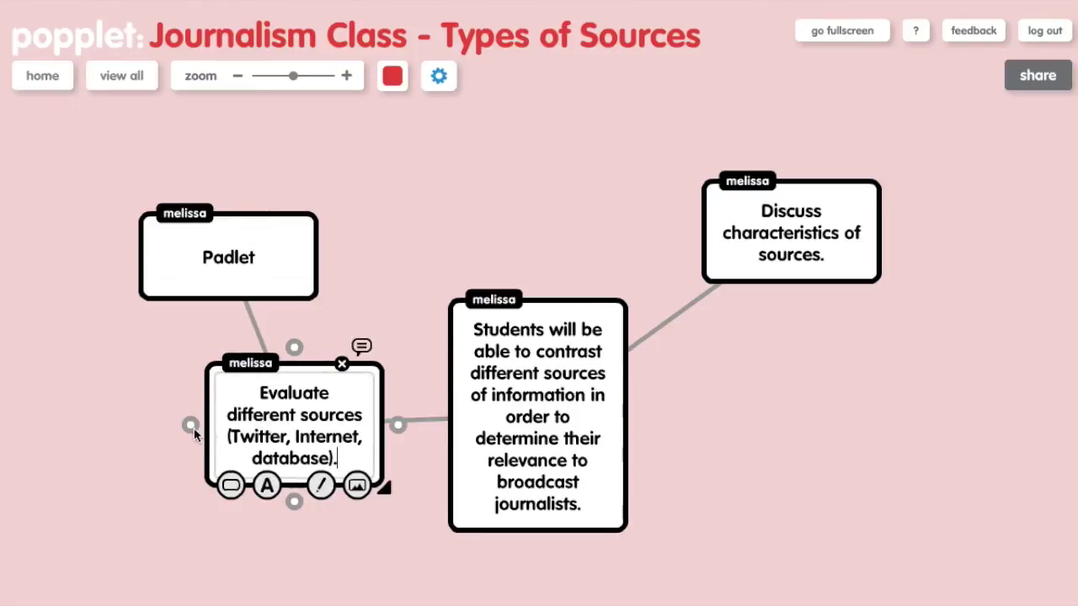
left_click(817, 226)
left_click_drag(794, 300, 836, 412)
type("Poll Everywhere")
left_click(824, 246)
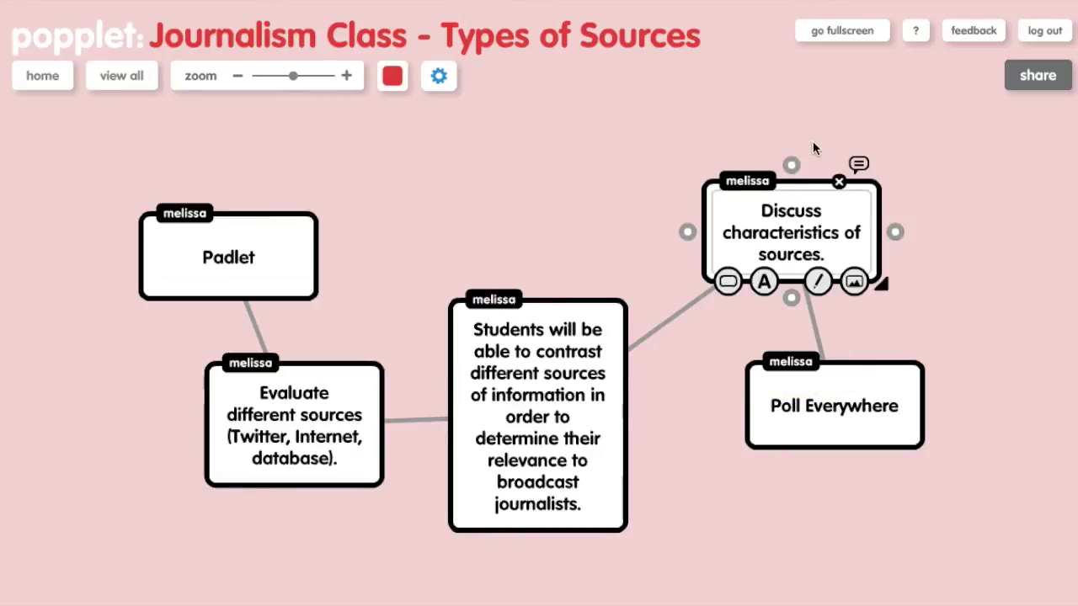
Add a Google Docs bubble linked above the Discuss bubble.
left_click_drag(792, 164, 827, 116)
left_click(832, 118)
type("Google Docs")
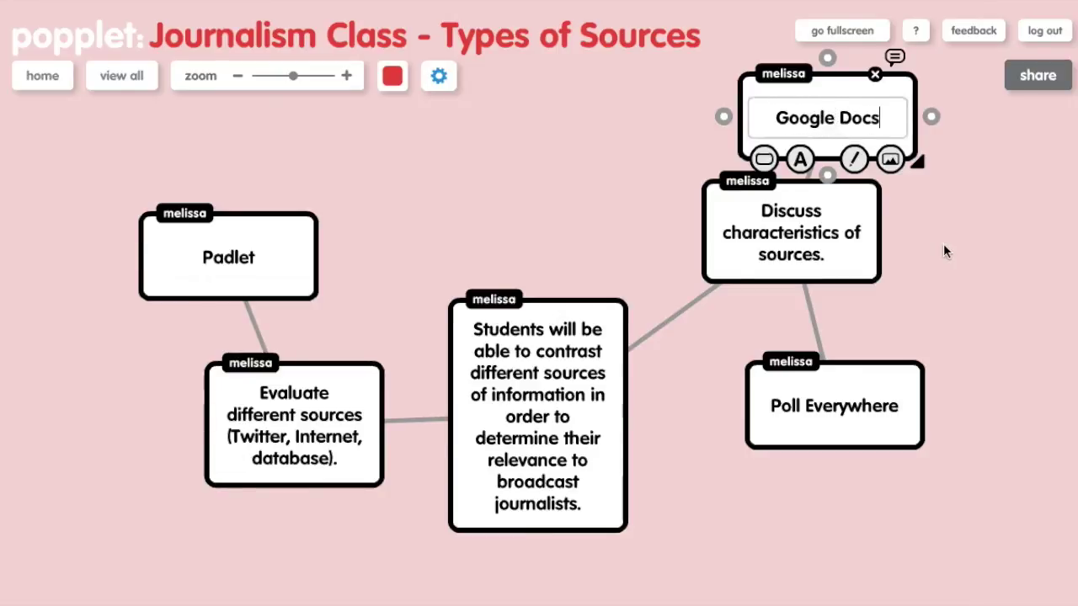
left_click(948, 250)
left_click(834, 261)
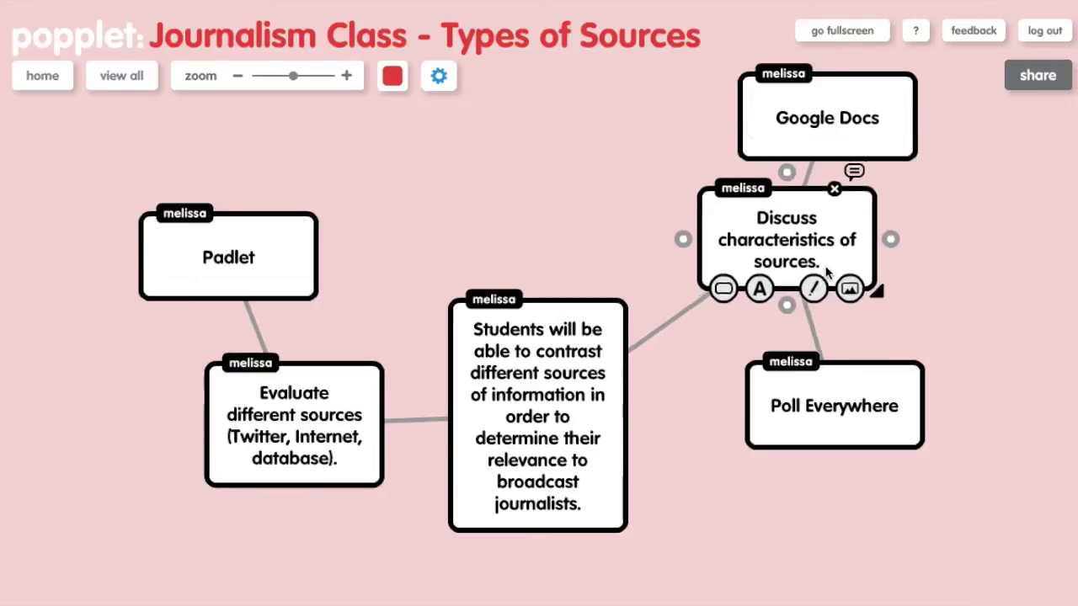
left_click(869, 383)
Colour the Poll Everywhere, Google Docs and Padlet tool bubbles blue.
left_click(770, 449)
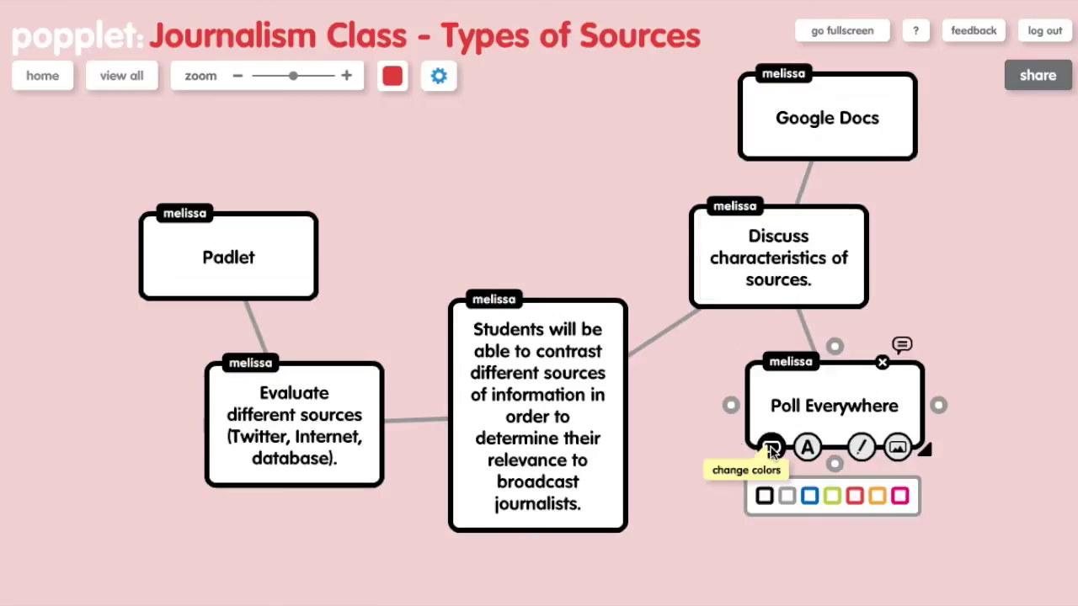
left_click(808, 497)
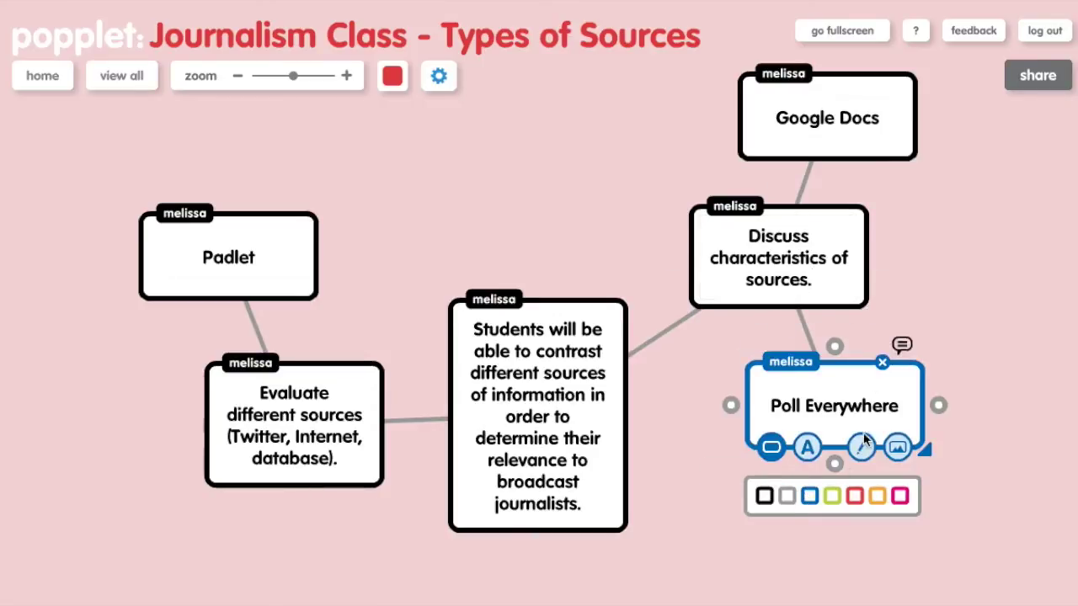
left_click(876, 125)
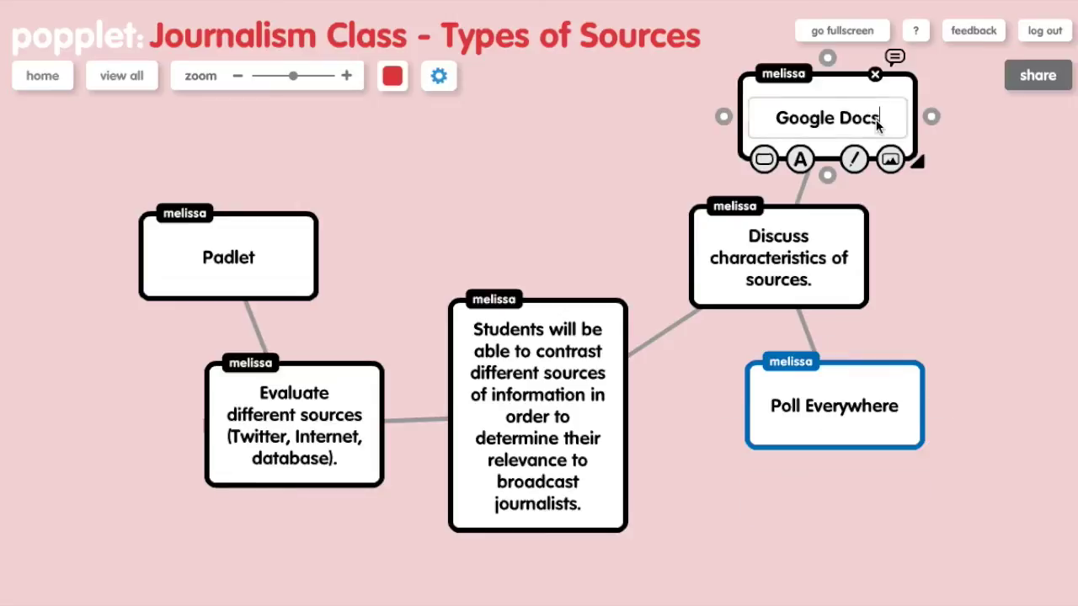
left_click(764, 159)
left_click(801, 209)
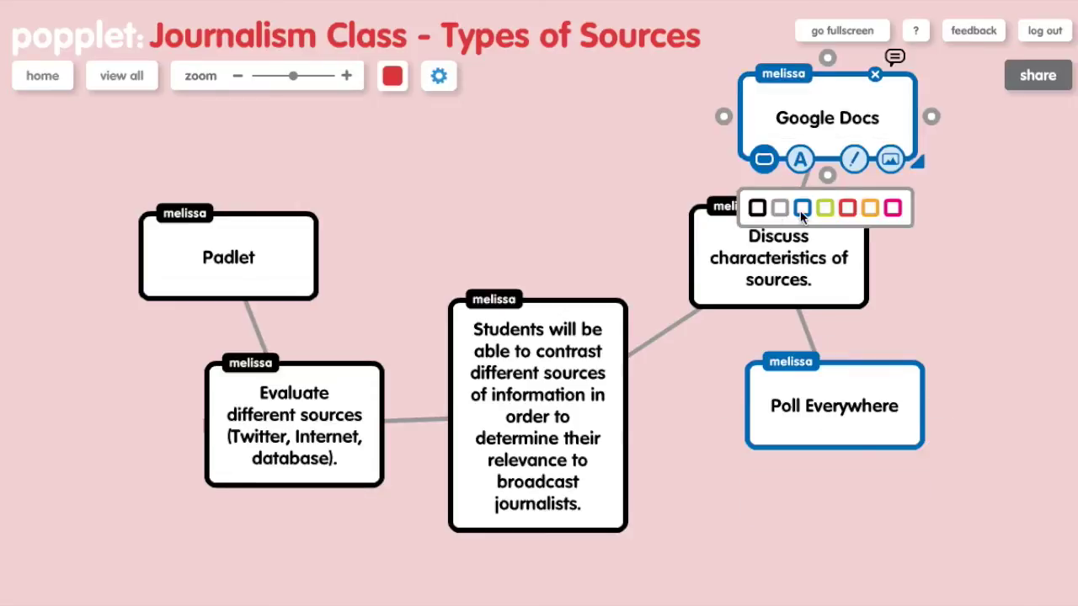
left_click(278, 260)
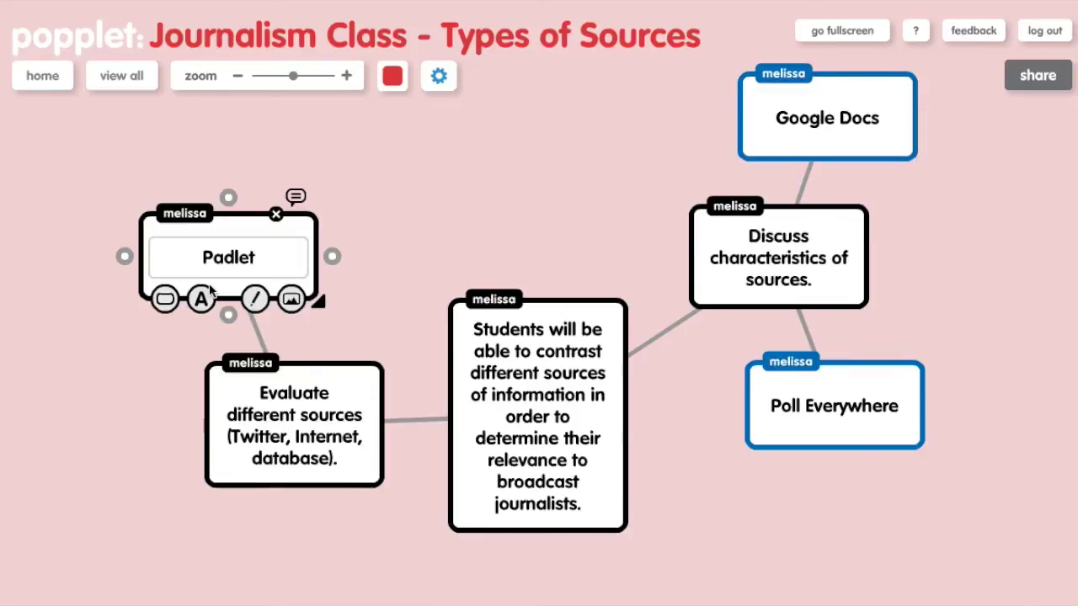
left_click(166, 299)
left_click(202, 348)
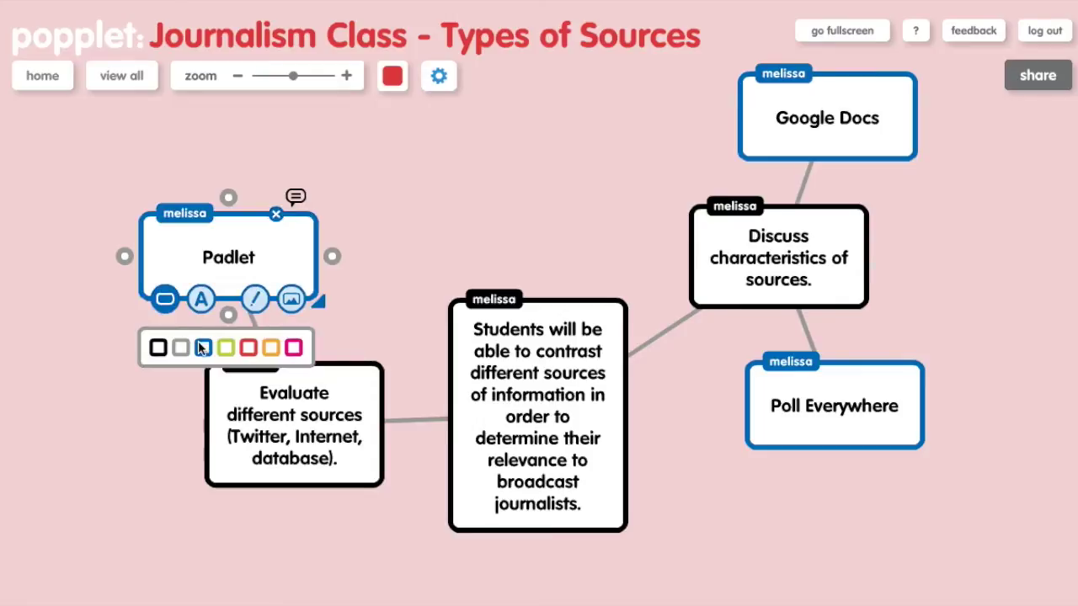
Colour the Evaluate and Discuss task bubbles pink and shift the objective bubble upward.
left_click(268, 421)
left_click(231, 486)
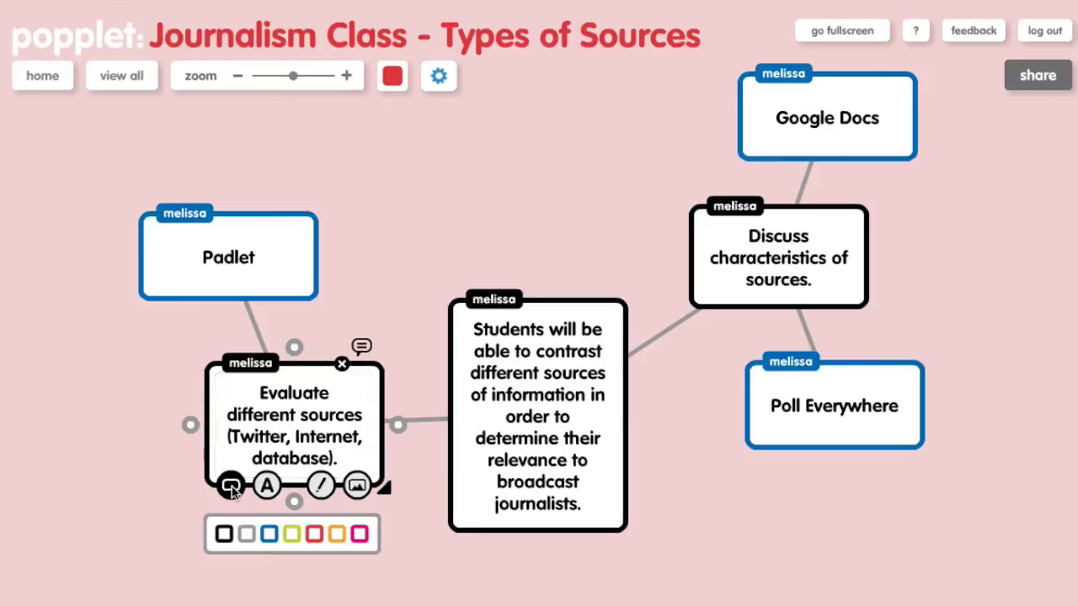
left_click(360, 534)
left_click(713, 259)
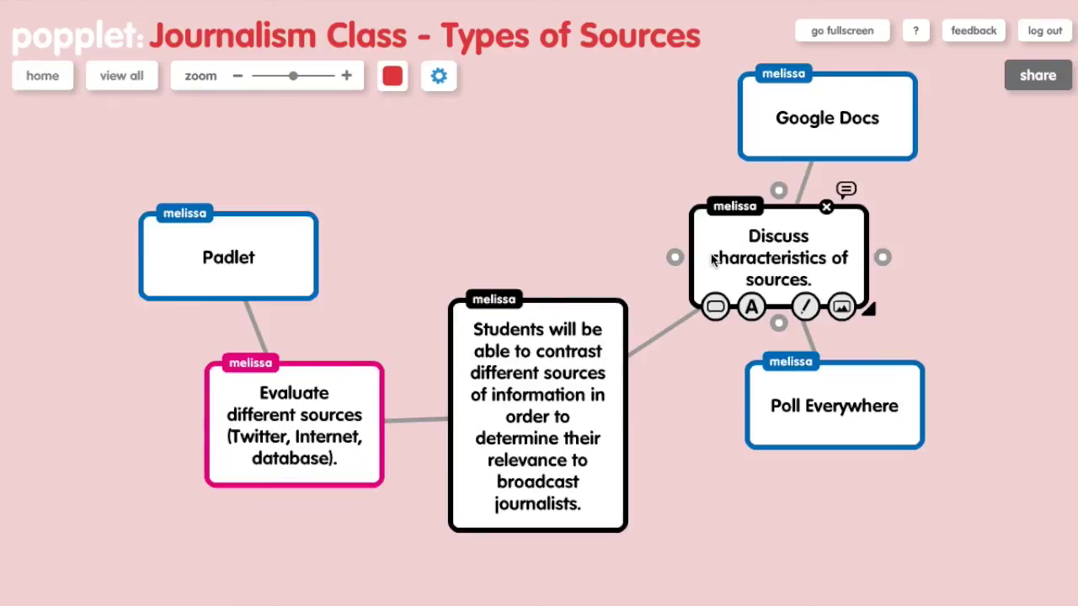
left_click(716, 308)
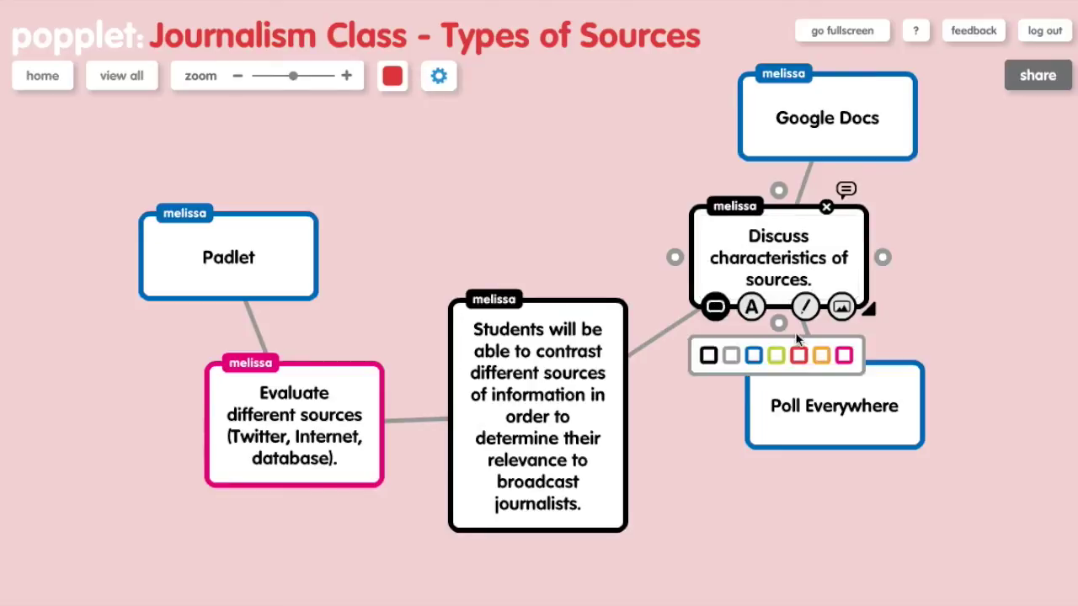
left_click(845, 357)
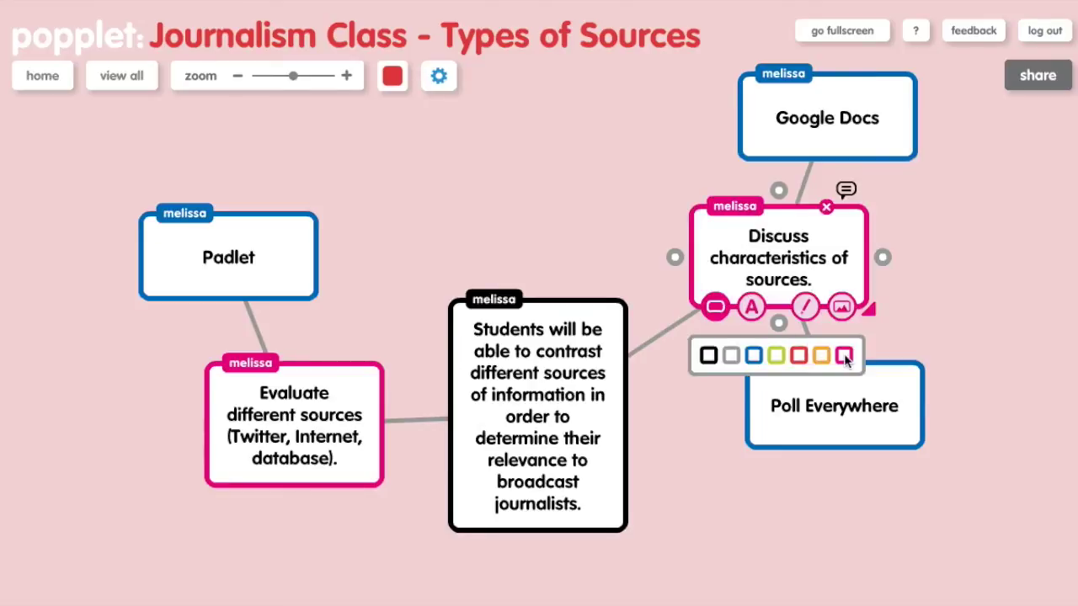
left_click(955, 319)
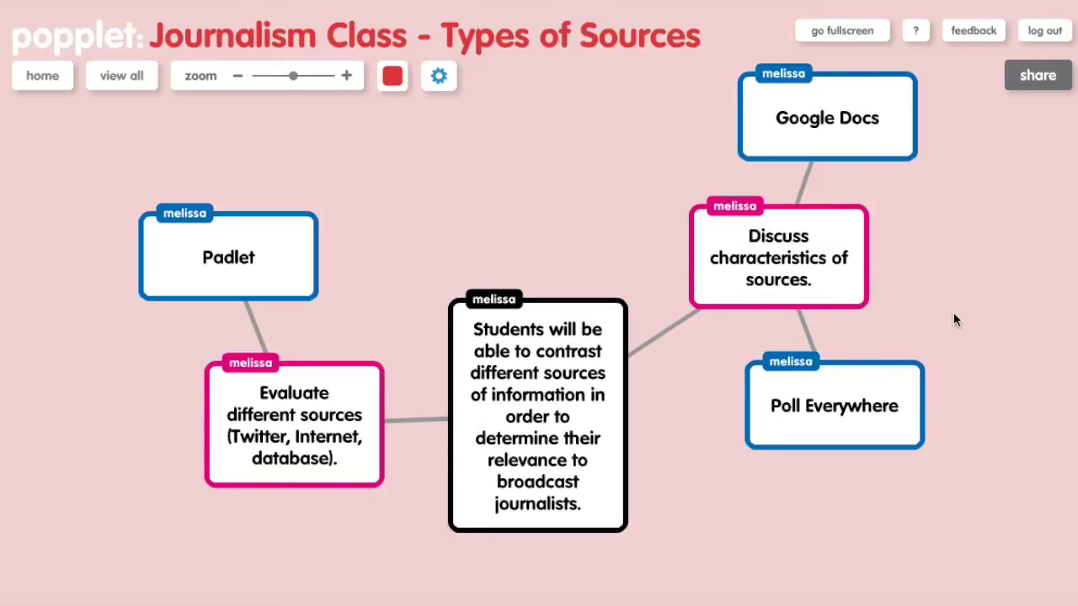
left_click_drag(601, 476, 582, 374)
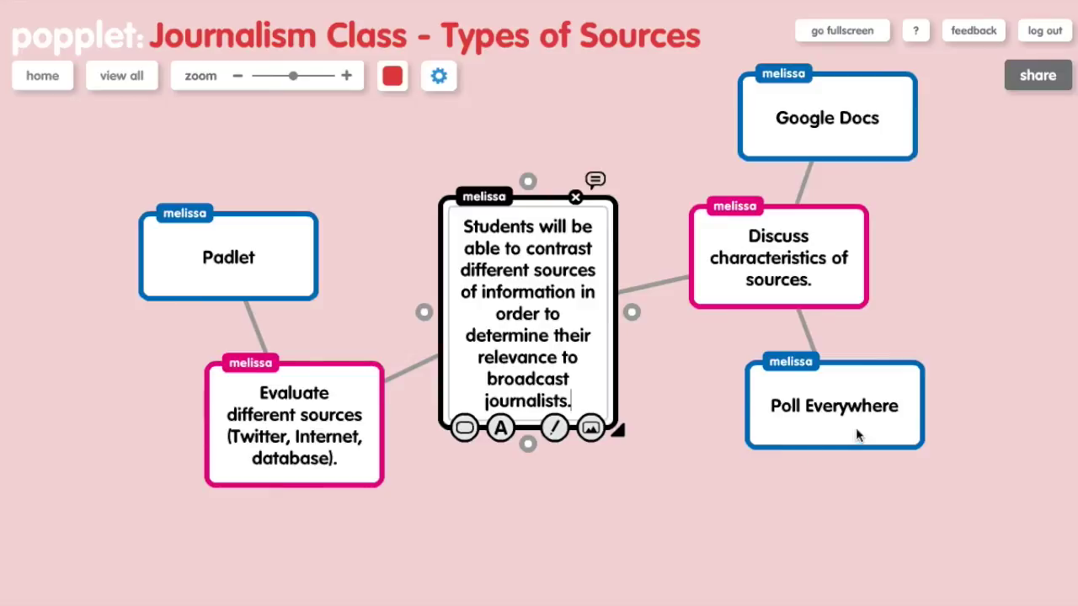
Deselect the objective bubble and bring up the share panel.
left_click(1003, 380)
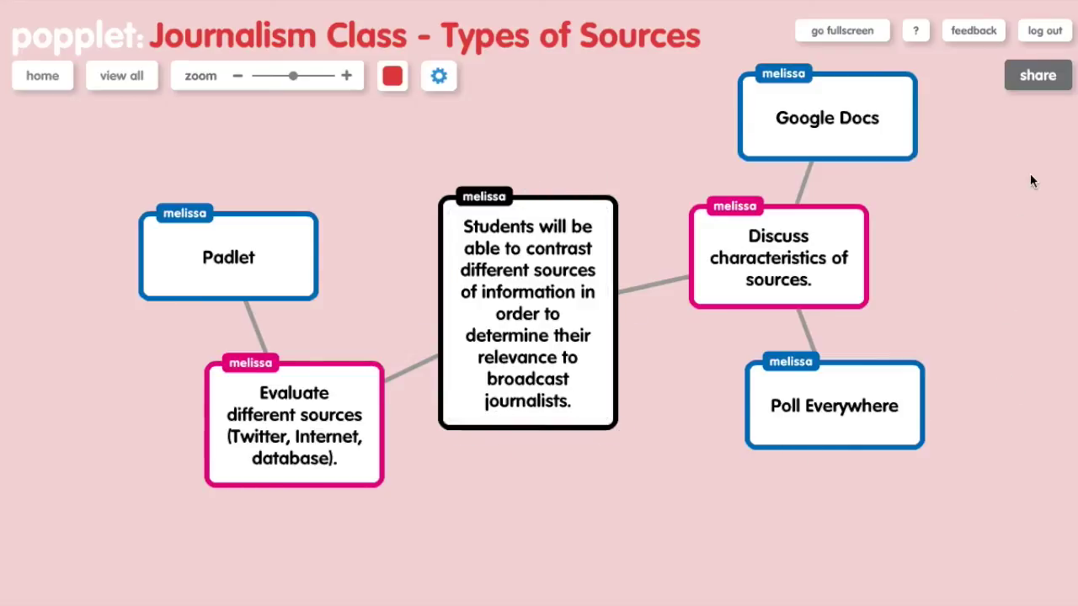
left_click(1048, 77)
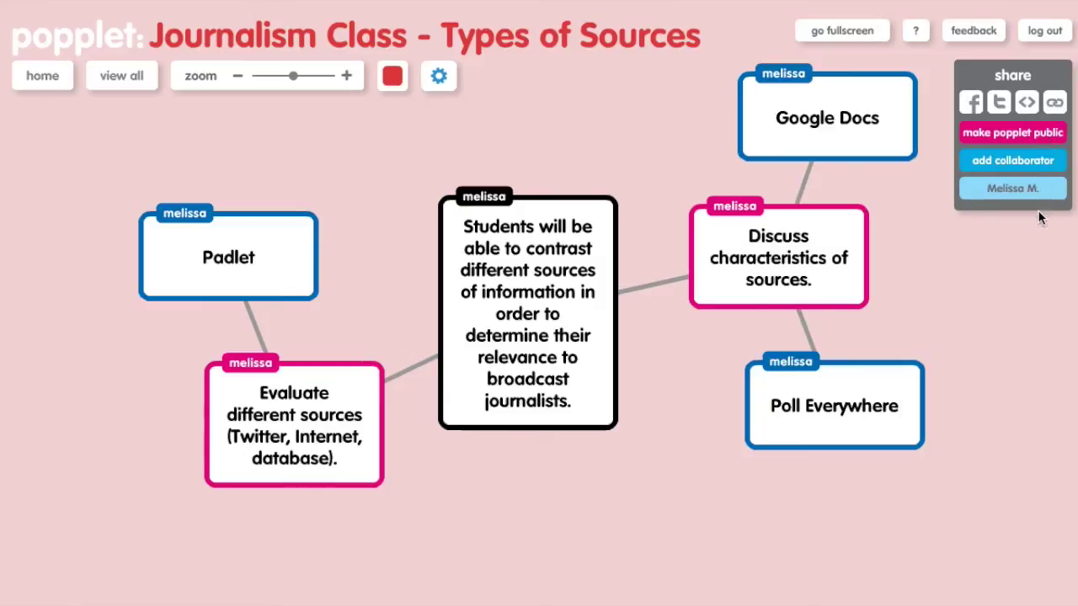
Save the visibility as 'public, but don't show in public popplets'.
left_click(1021, 135)
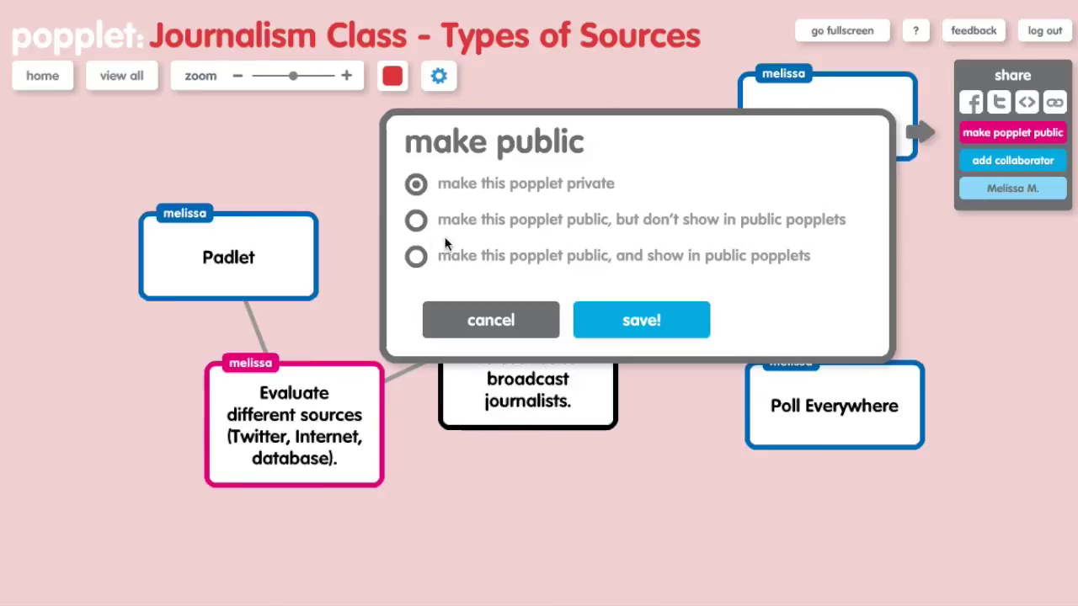
left_click(416, 222)
left_click(654, 328)
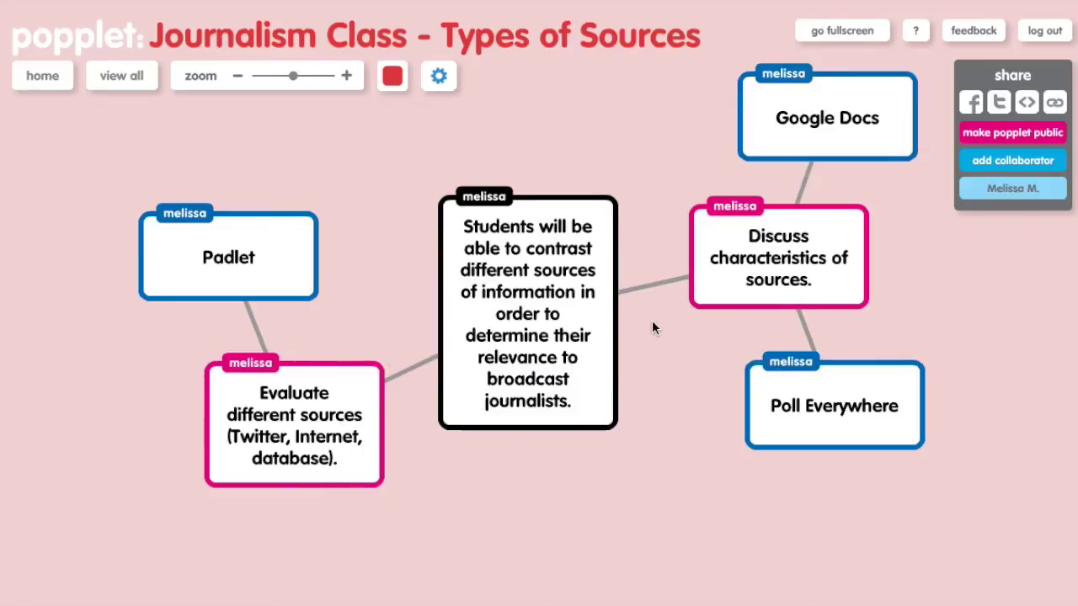
left_click(1054, 102)
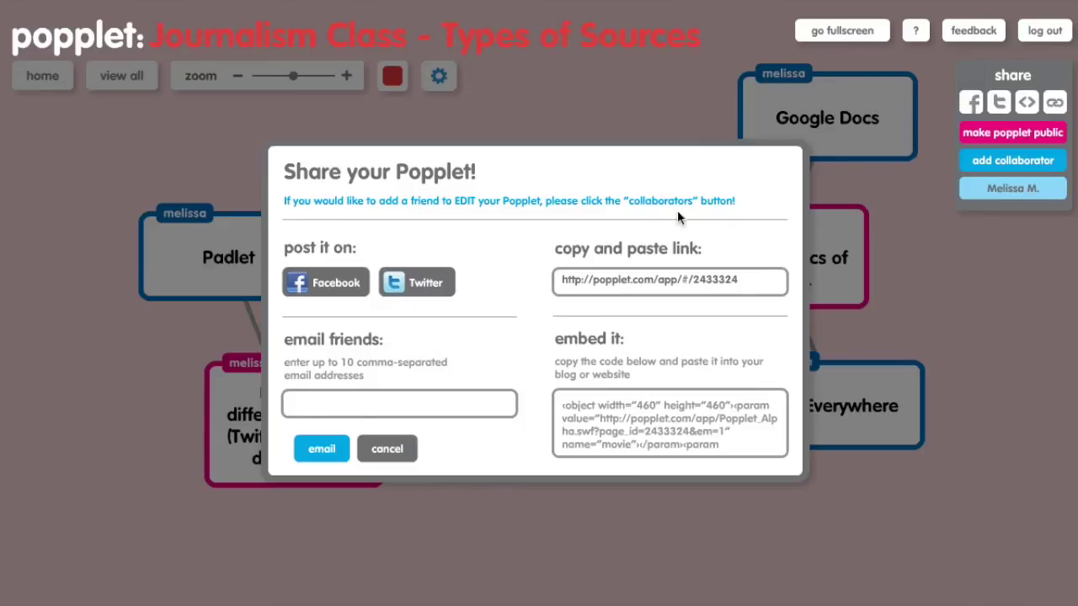
left_click(610, 283)
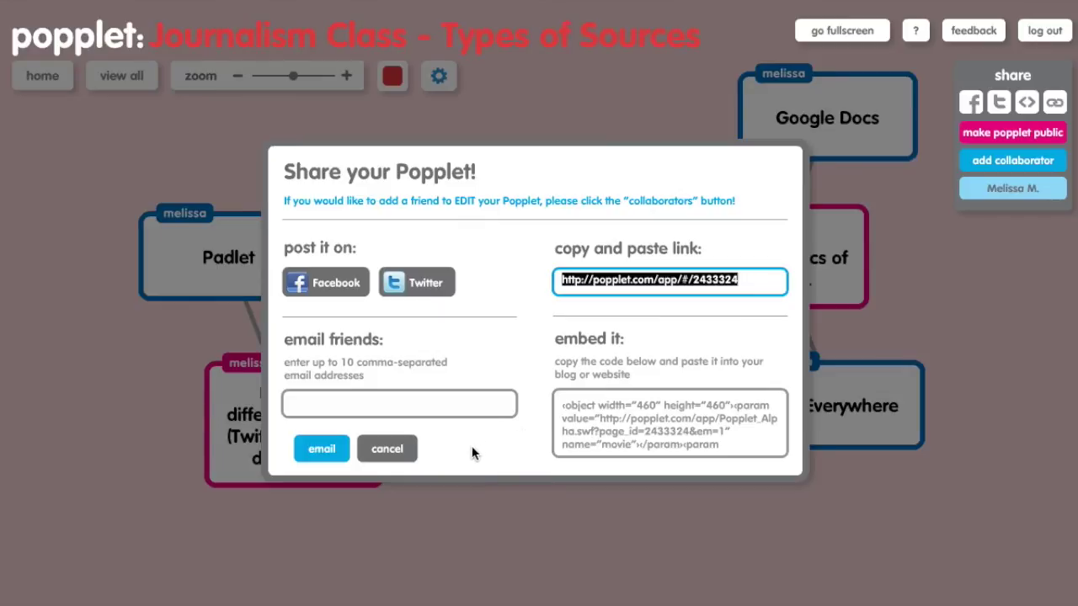
left_click(386, 449)
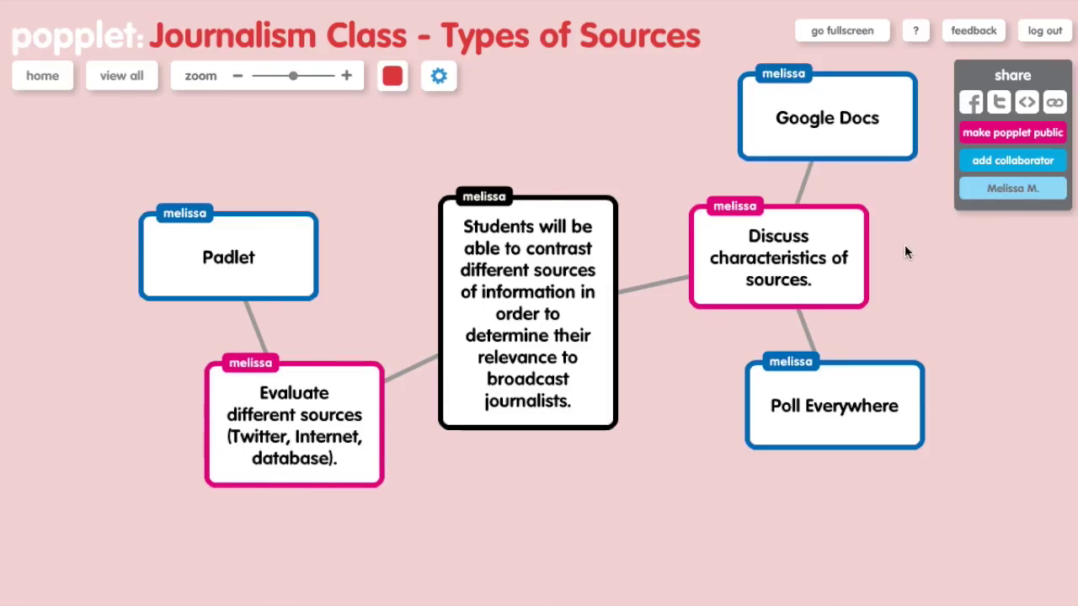
left_click(1012, 162)
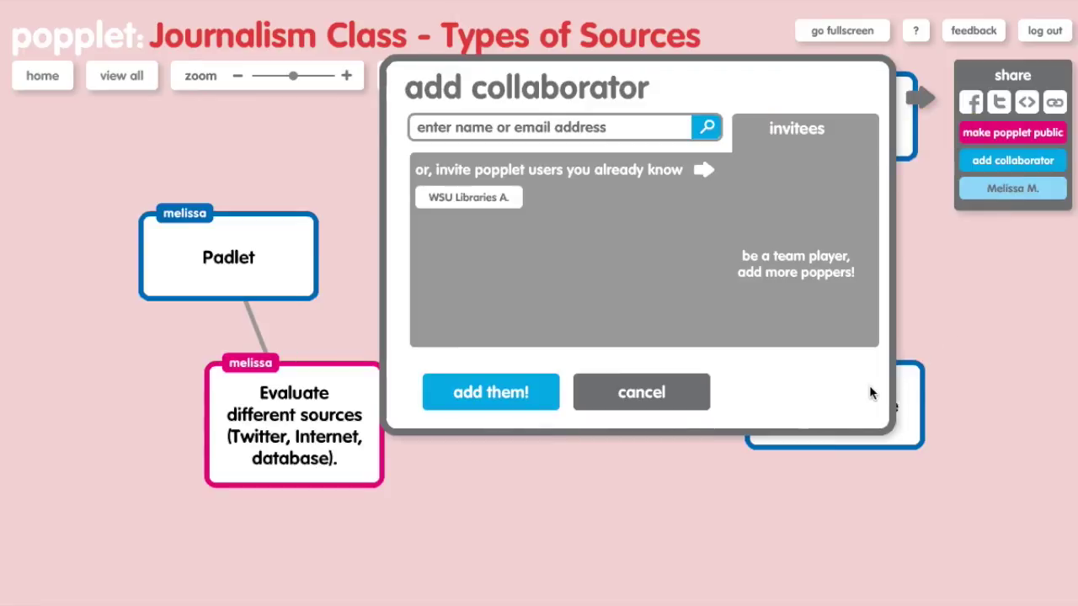
left_click(614, 130)
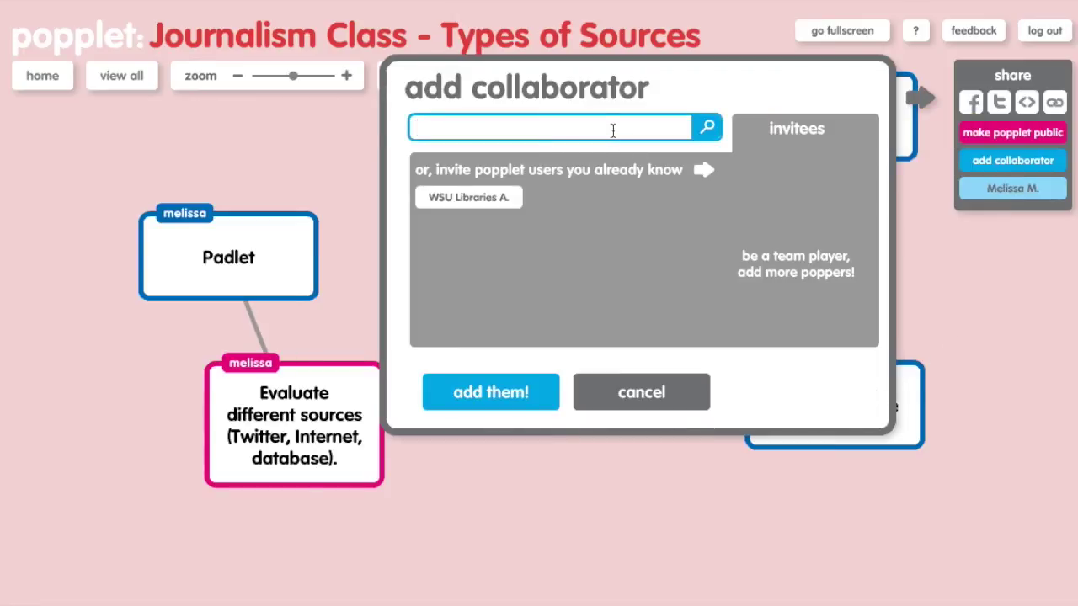
left_click(655, 396)
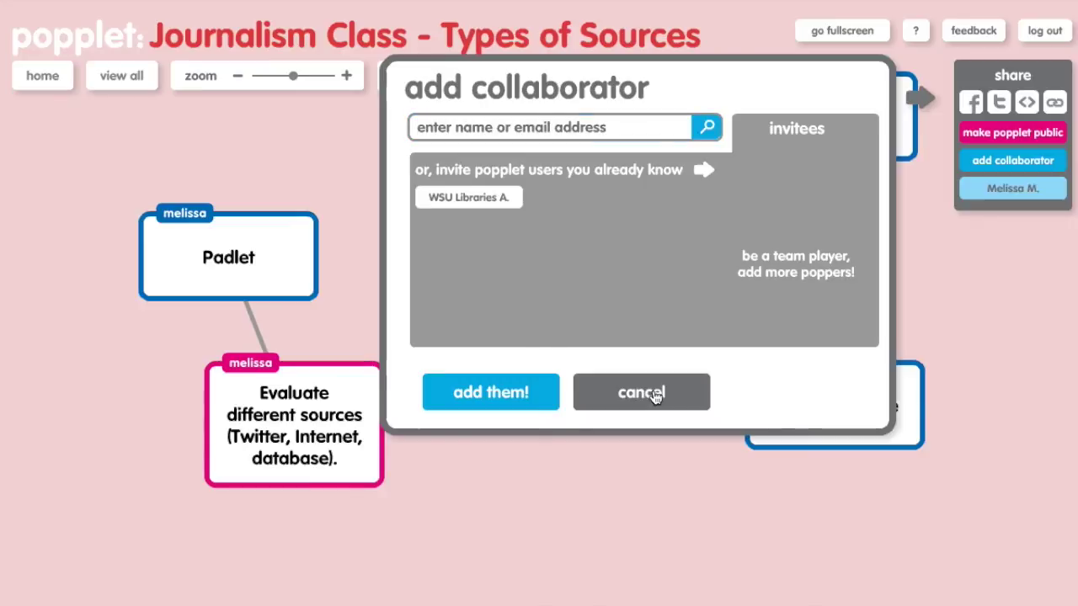